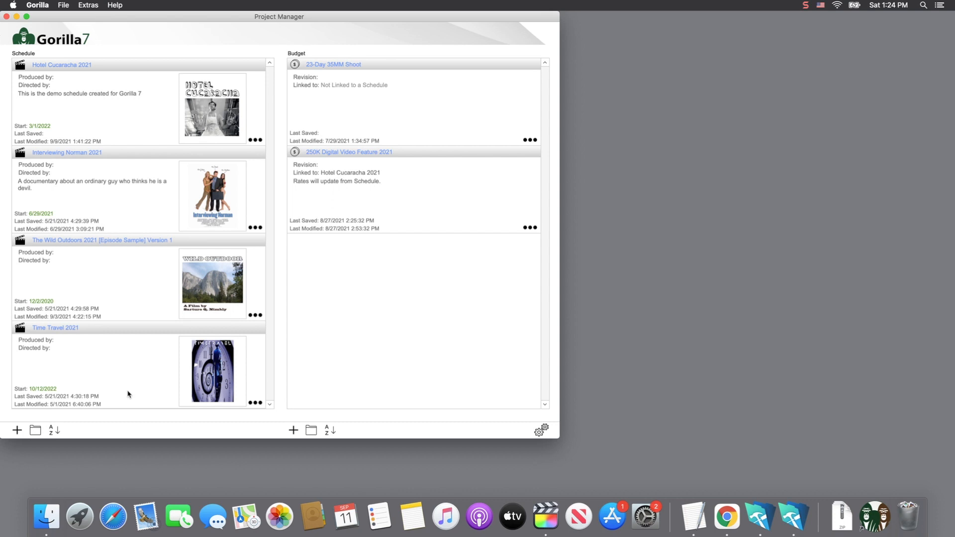
Start a new schedule by importing a Final Draft (.fdx) screenplay and name the schedule "Episode Sample"
click(18, 431)
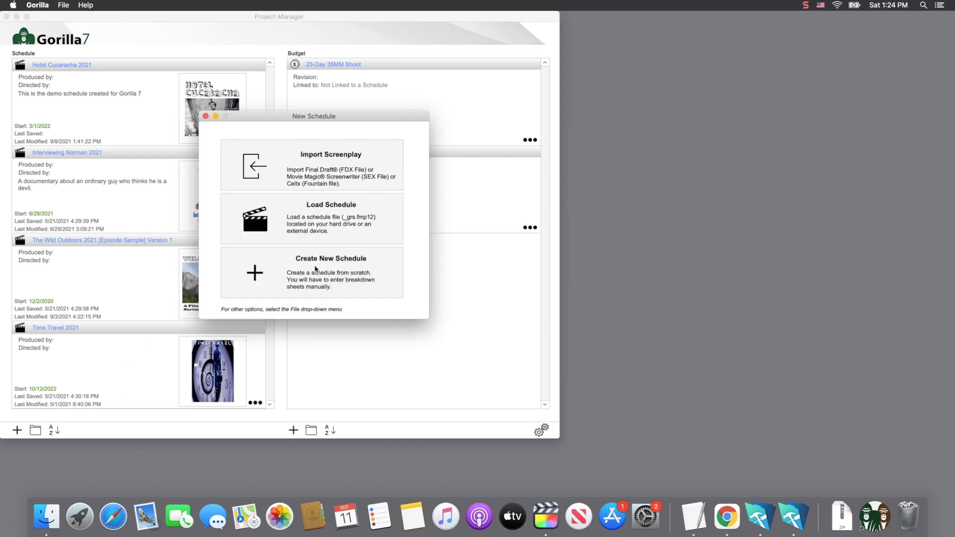
click(321, 165)
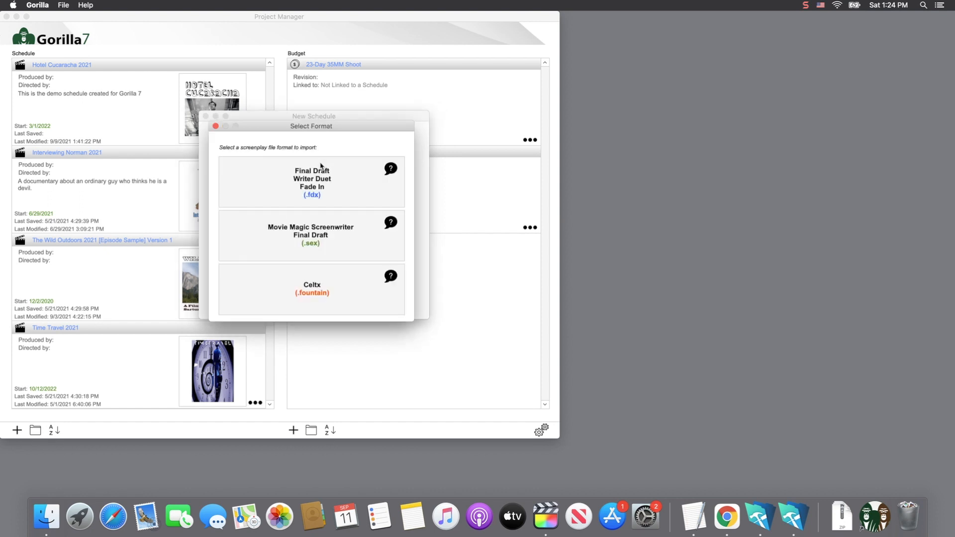
click(318, 194)
text(Episode Sam)
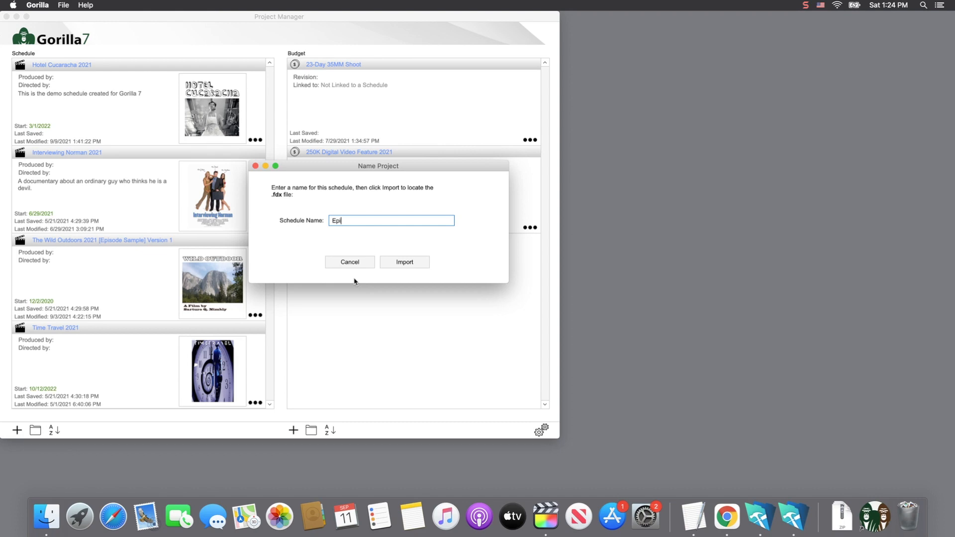
text(ple)
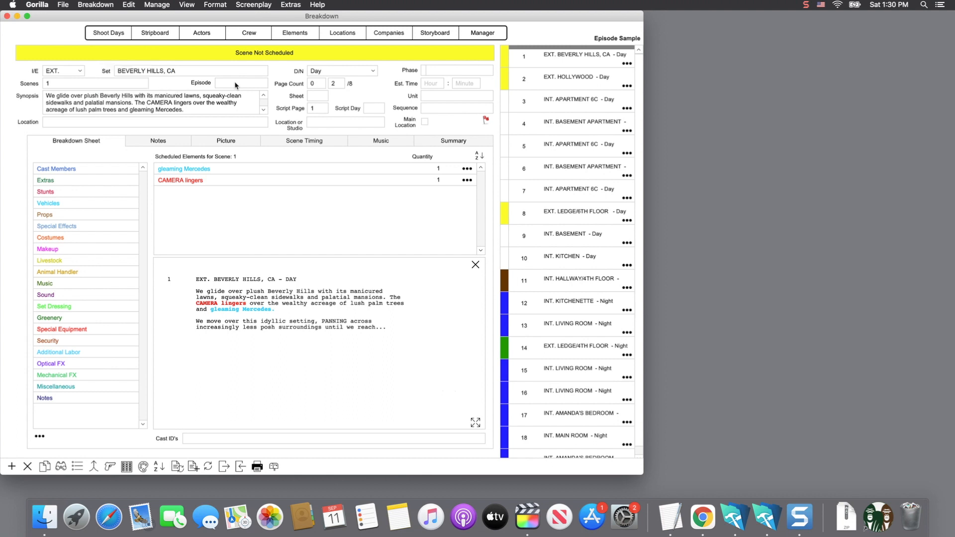
Create an episode numbered 1 and named "Episode 1" from the scene 1 breakdown sheet
click(234, 82)
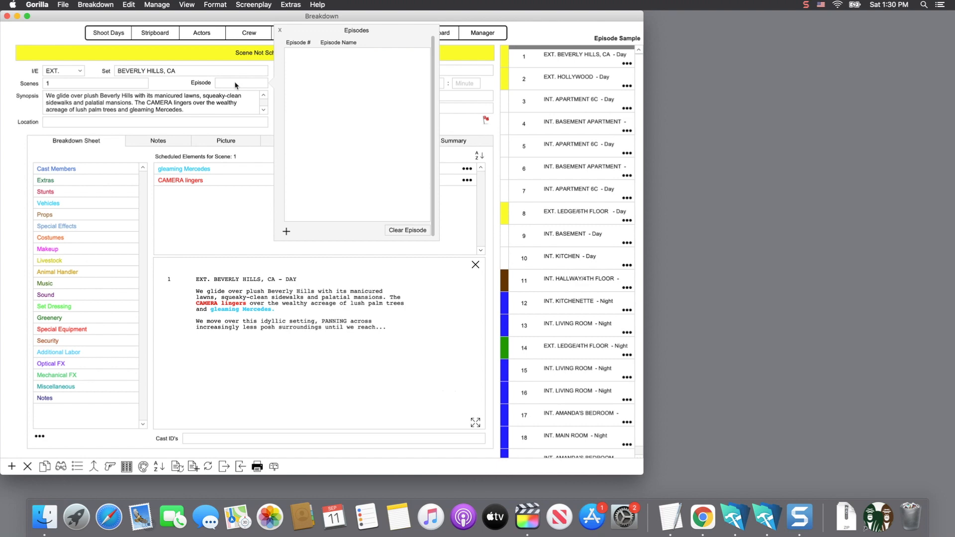
click(287, 229)
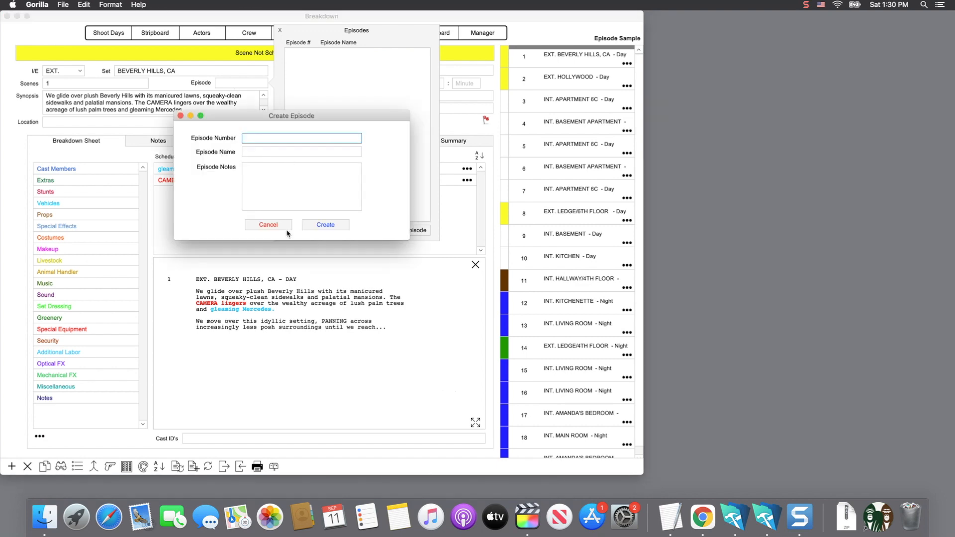
text(1)
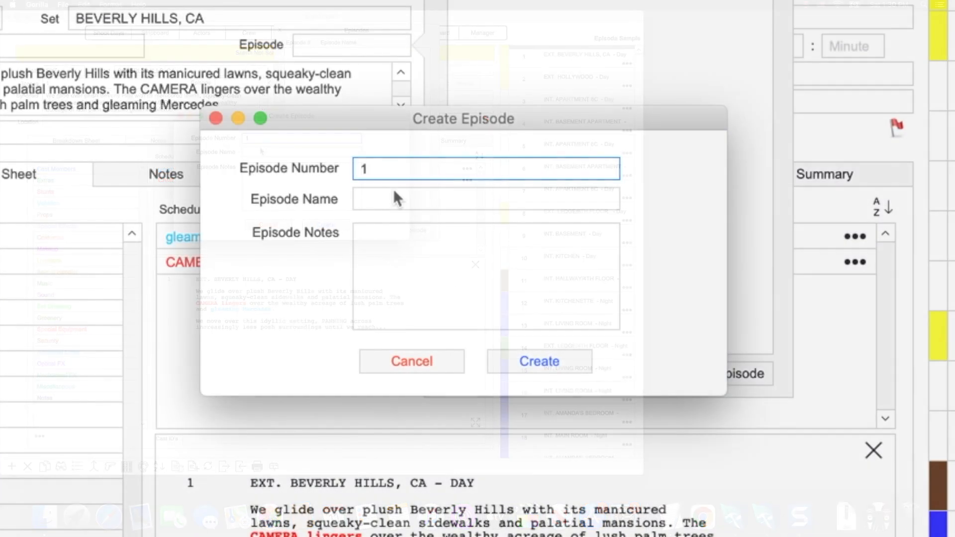
click(271, 154)
text(Epis)
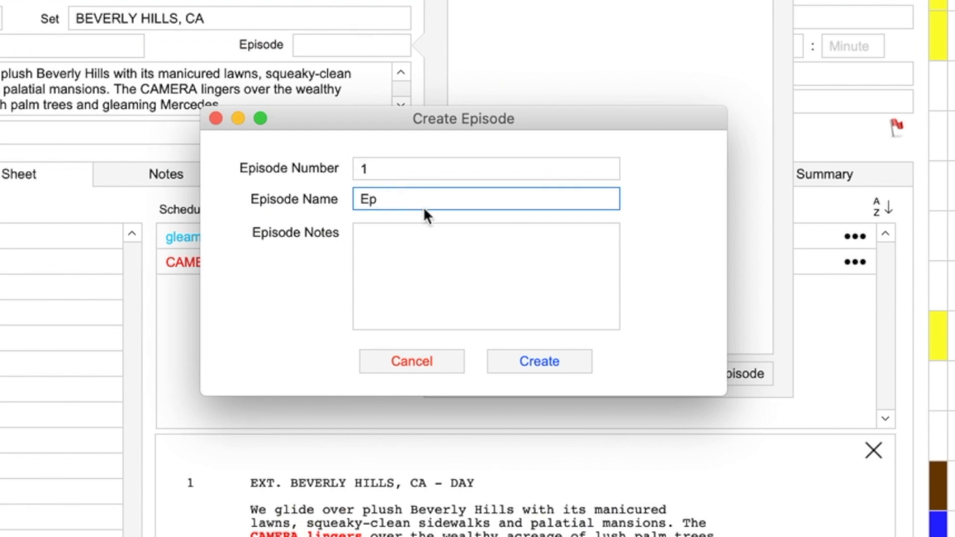
text(ode 1)
click(578, 361)
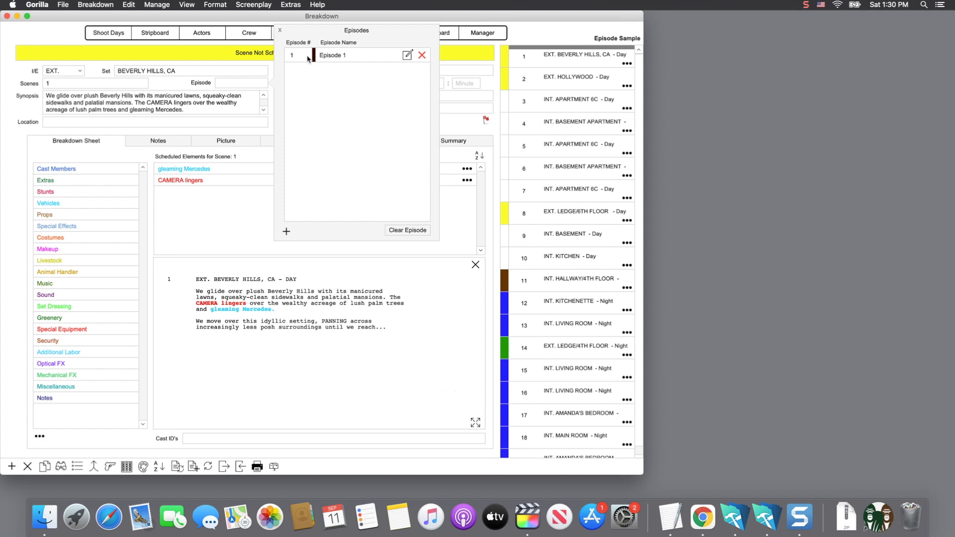
Assign Episode 1 to scene 1 and turn on the episode number display in the scene navigator
double_click(307, 59)
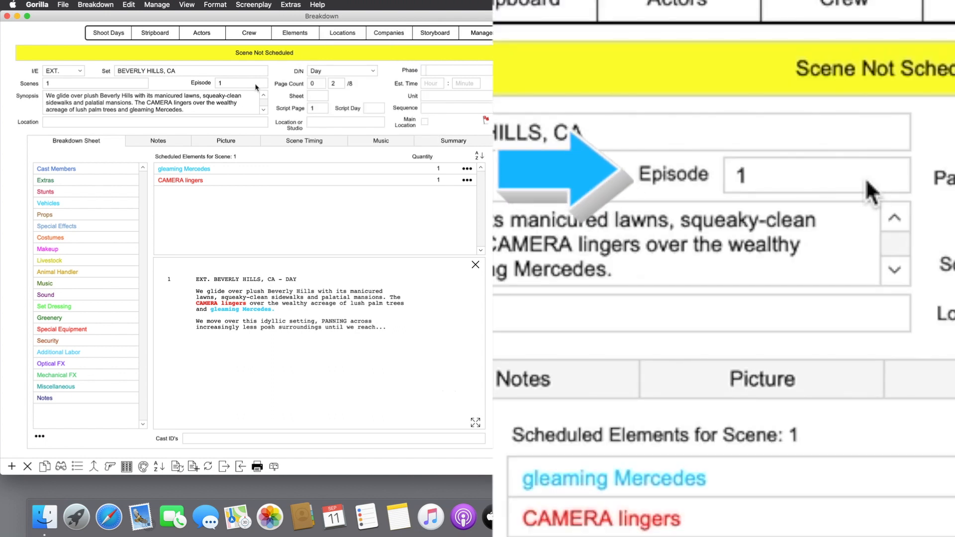
click(160, 467)
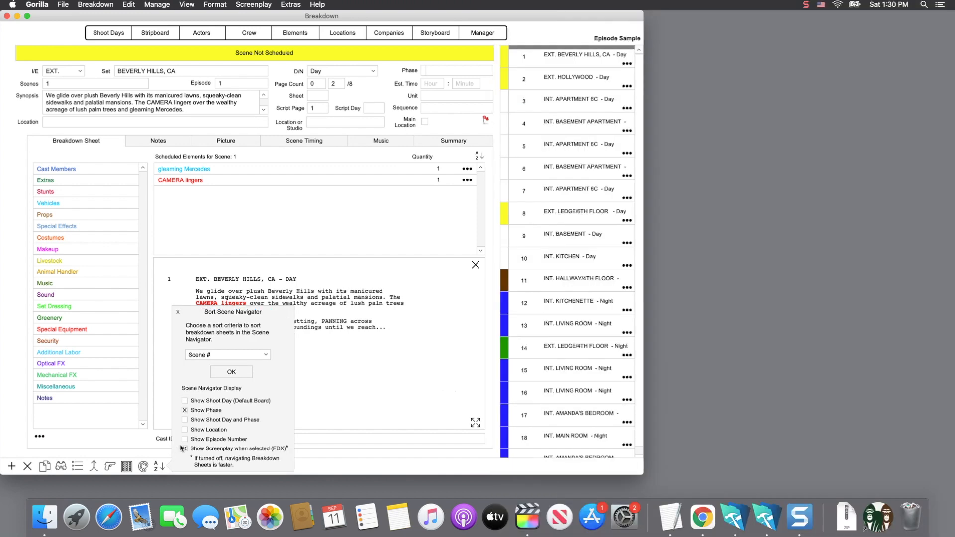
click(185, 440)
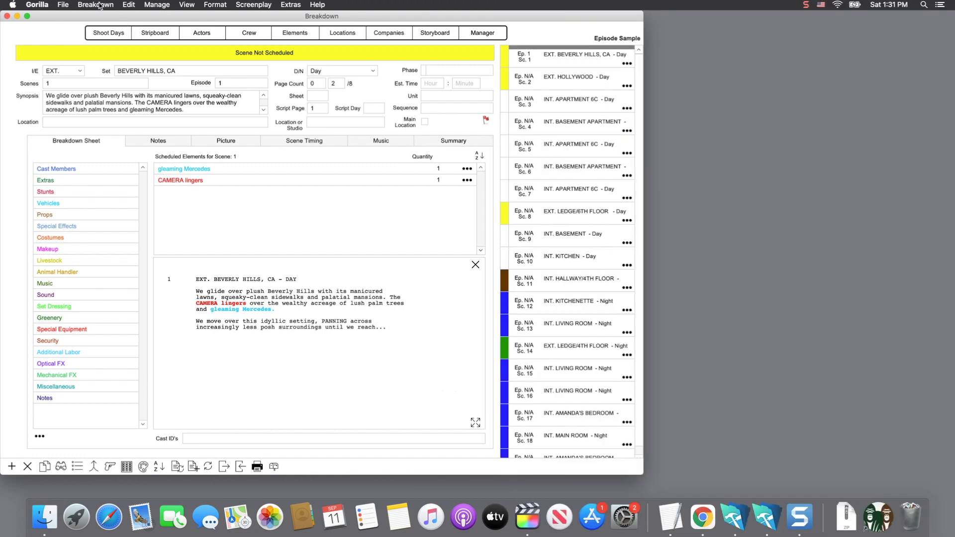
Replace the episode number with 1 on all breakdown sheets, leaving the phase empty
click(100, 6)
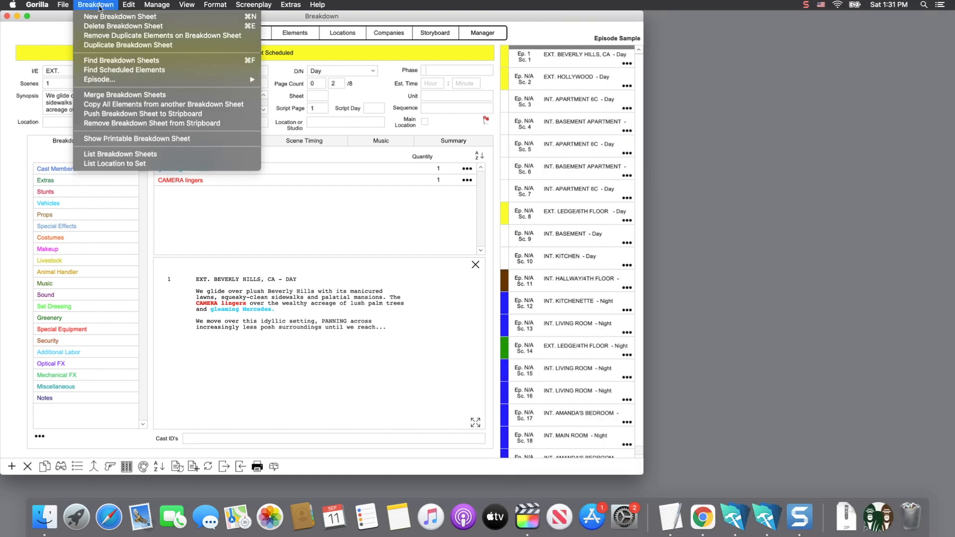
mouse_move(111, 82)
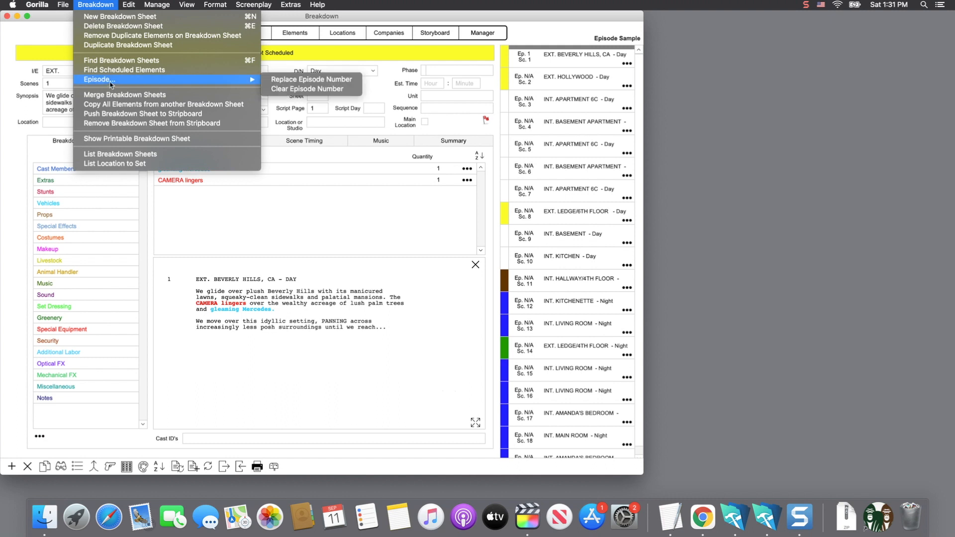
click(303, 80)
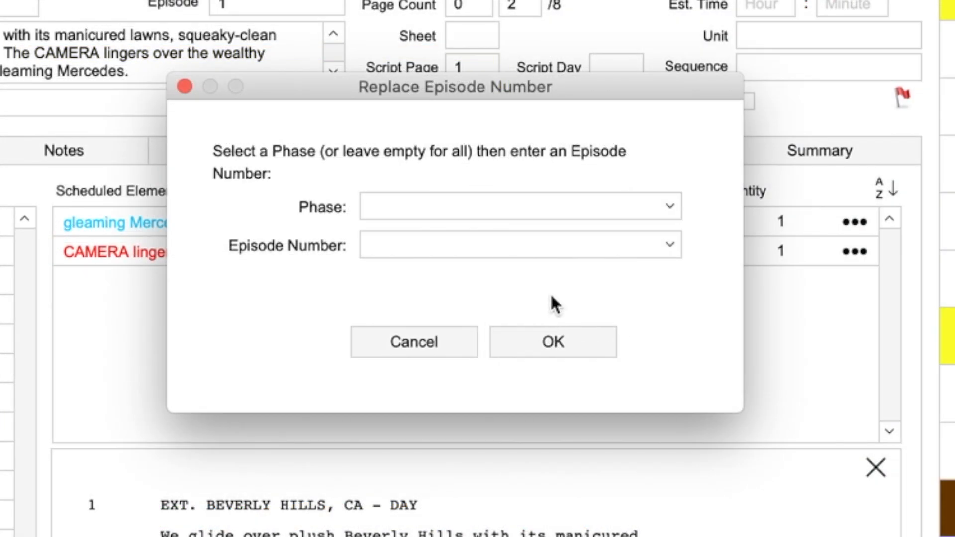
click(538, 214)
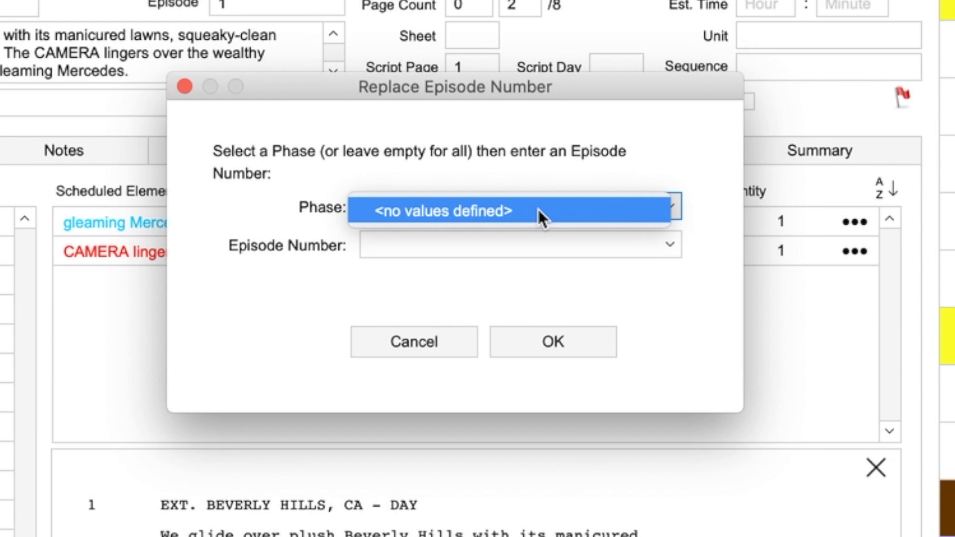
click(538, 210)
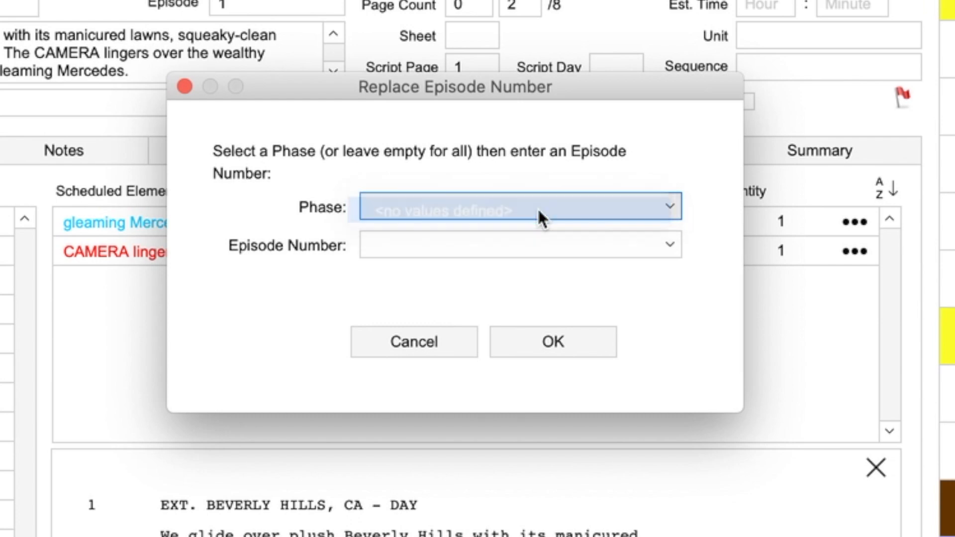
click(443, 247)
click(443, 247)
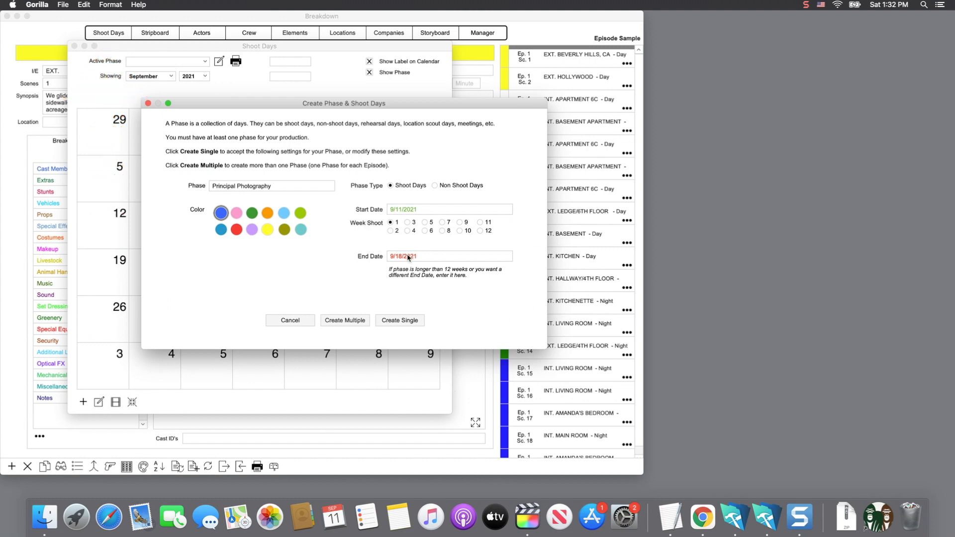
Set the Principal Photography phase's end date to 9/14/2021 and create it as a single phase
click(408, 258)
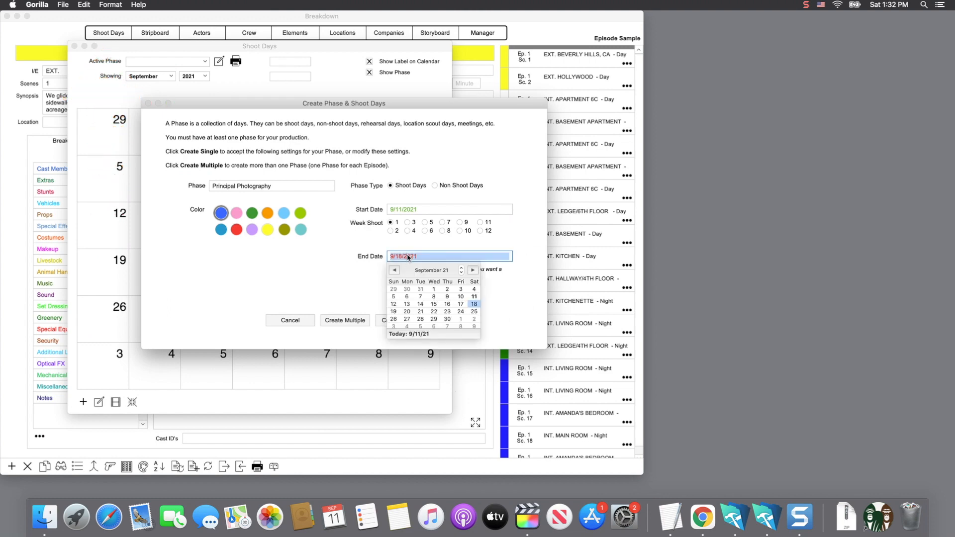
click(420, 305)
click(367, 283)
click(368, 283)
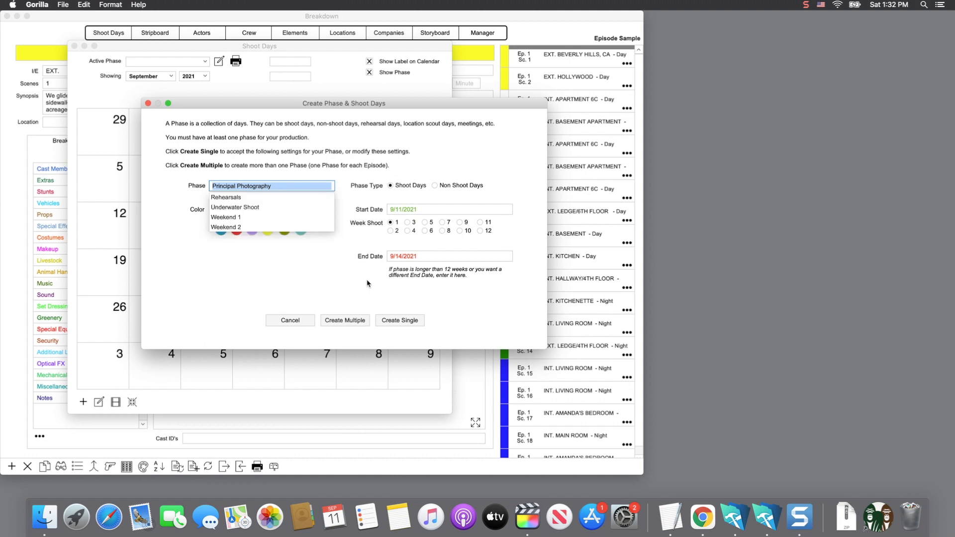
click(409, 322)
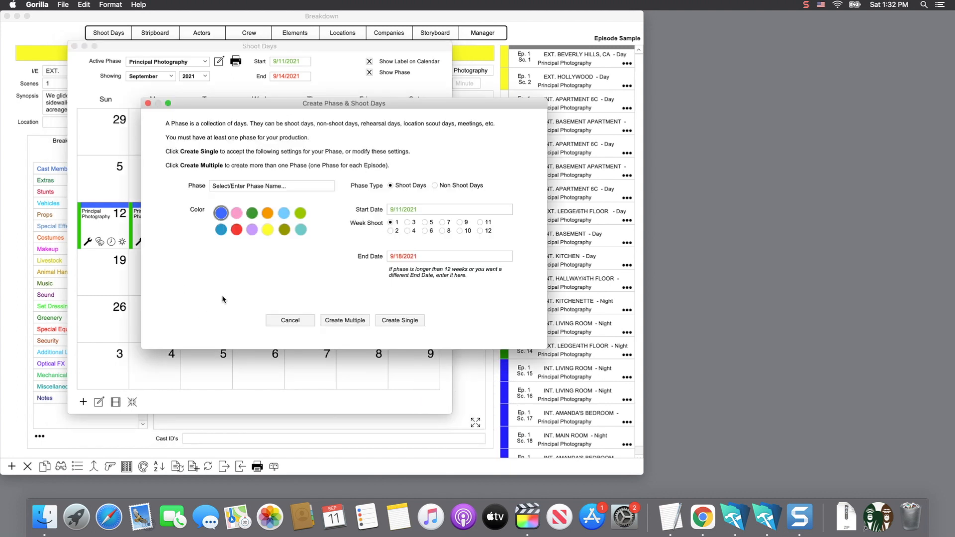
Create a single green phase named "Second Shoot" running from 9/16/2021 to 9/18/2021
click(265, 186)
click(265, 187)
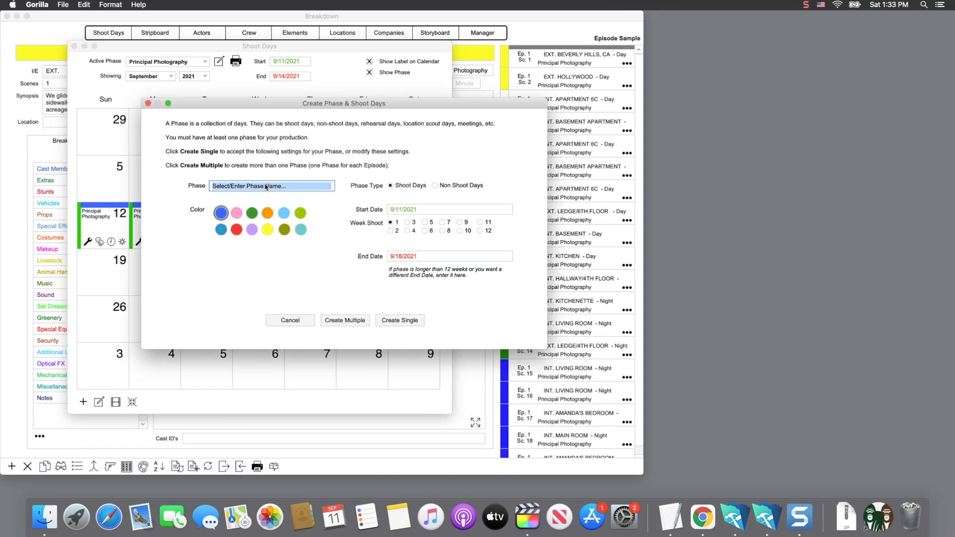
text(Second Shoot)
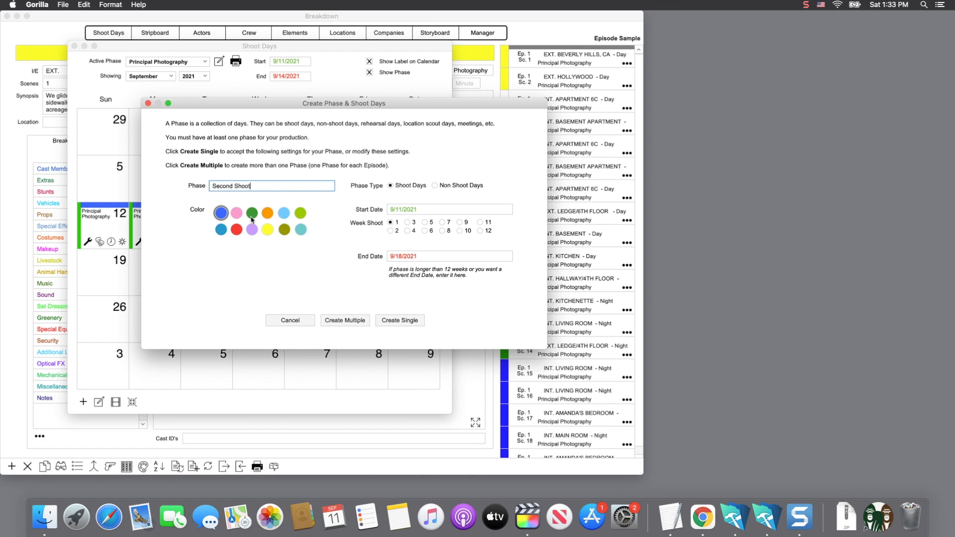
click(252, 213)
click(409, 211)
click(447, 258)
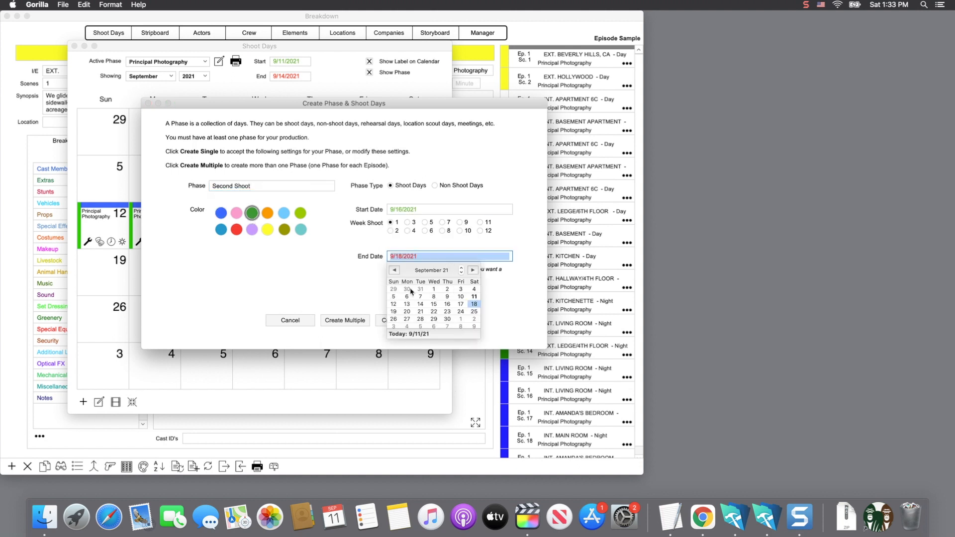
click(371, 290)
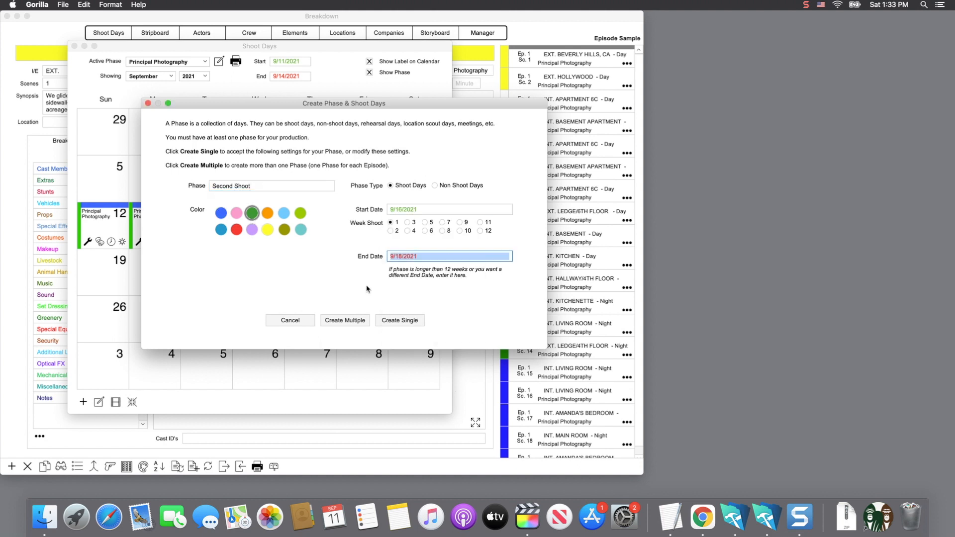
click(400, 320)
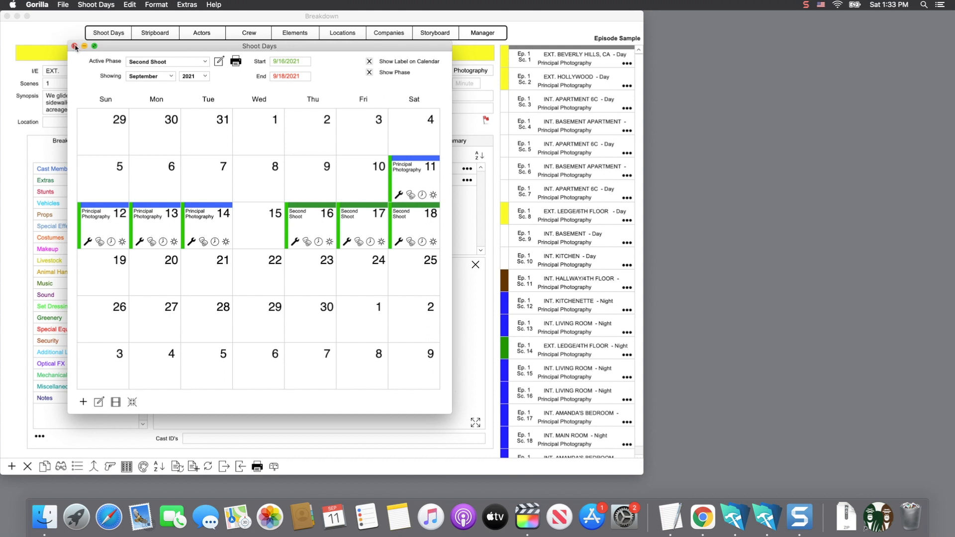
Close the shoot days calendar and review each scene's phase and episode in the breakdown sheets list
key(super+w)
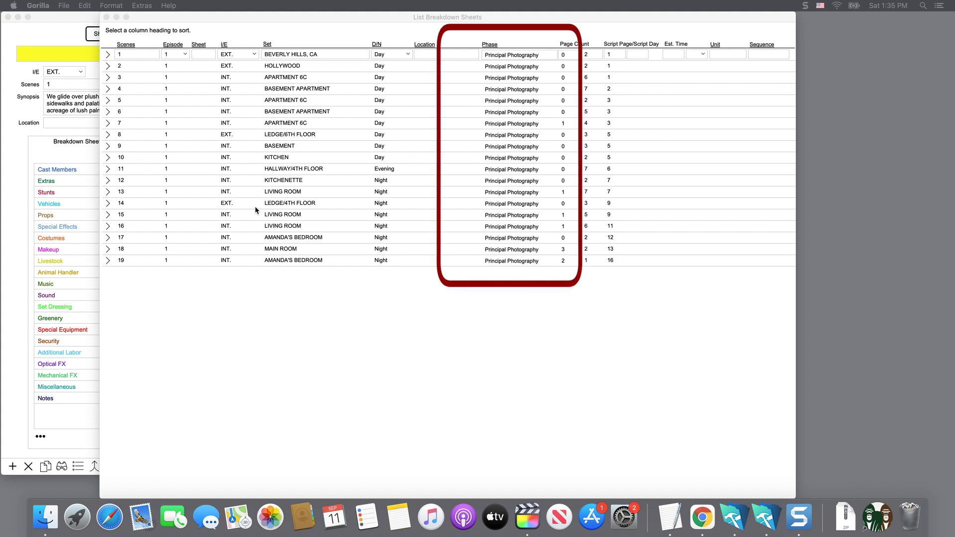
click(257, 367)
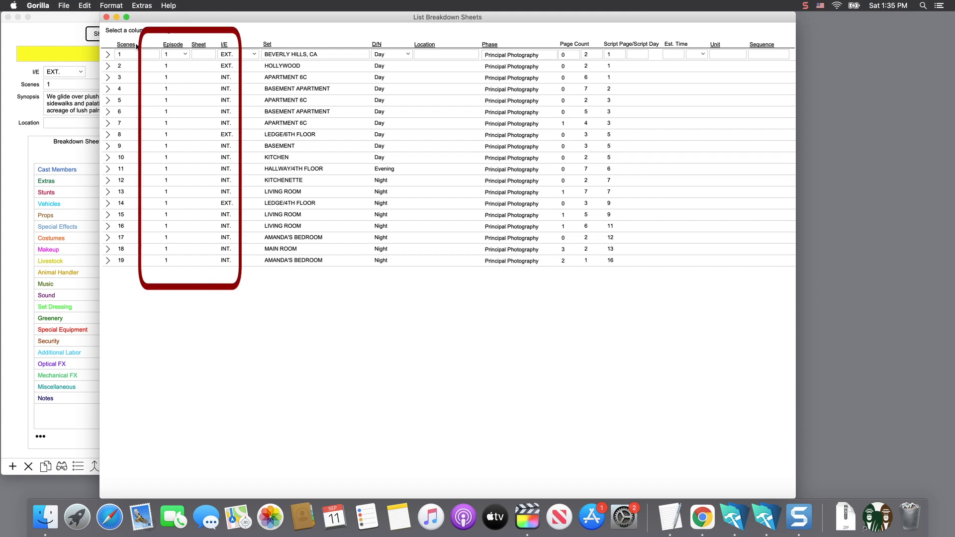
click(106, 18)
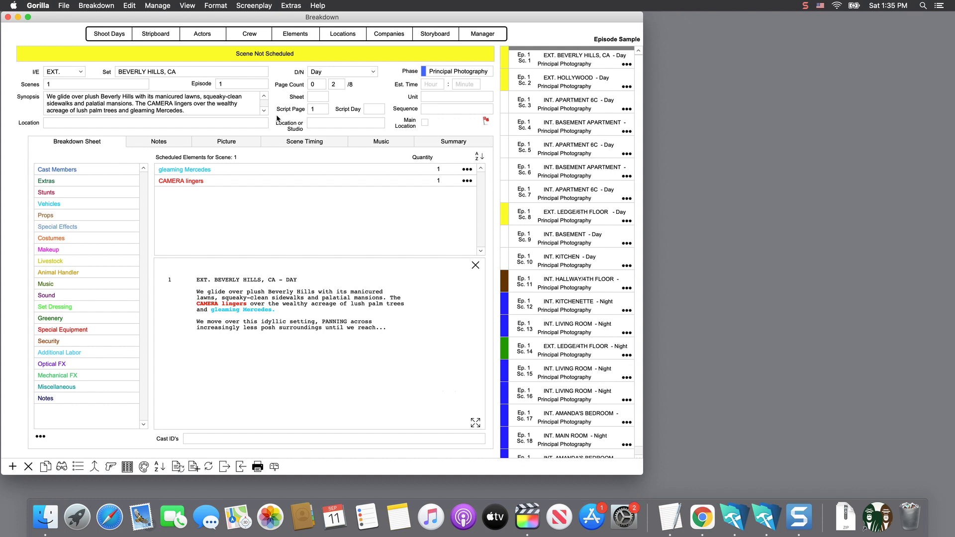
Add another screenplay to the schedule without auto-saving first, importing its scenes into the Principal Photography phase
click(255, 6)
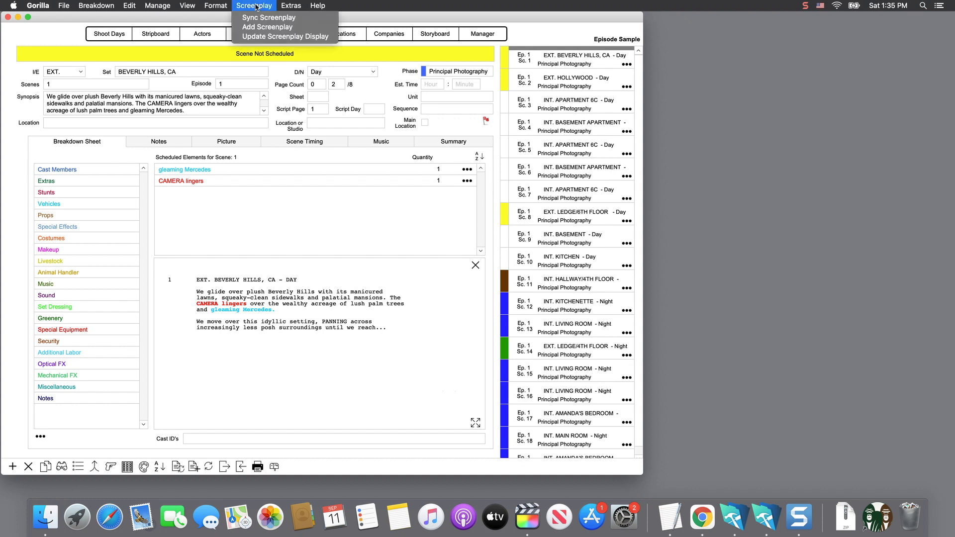
click(280, 85)
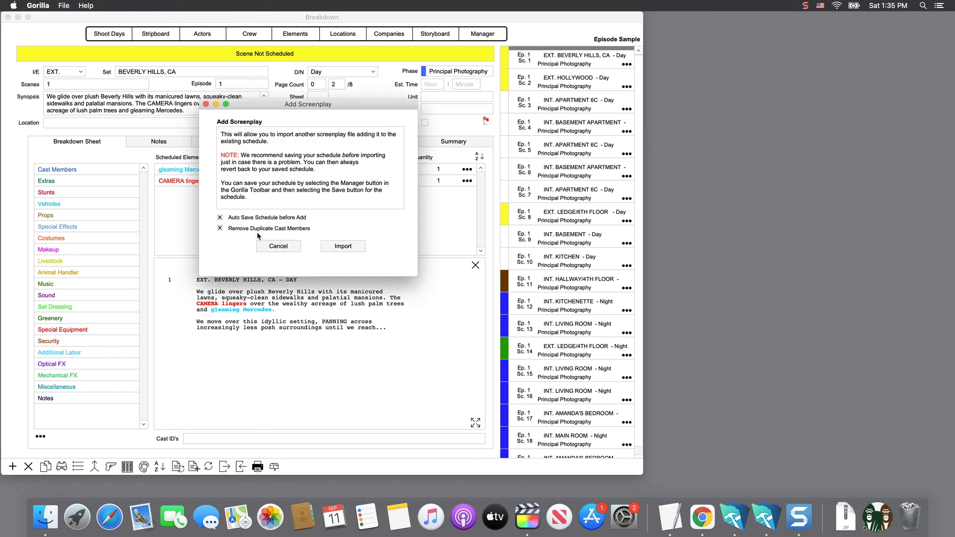
click(220, 218)
click(343, 246)
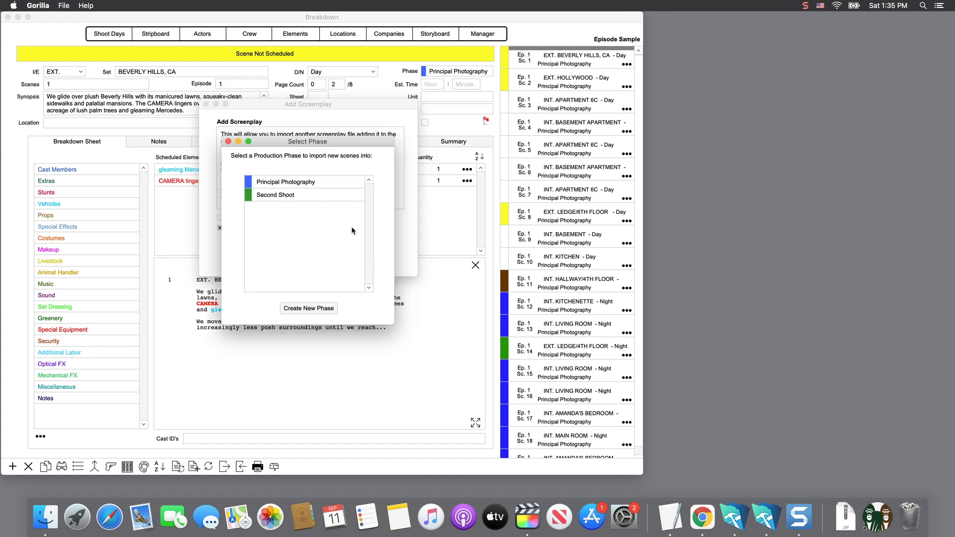
double_click(288, 182)
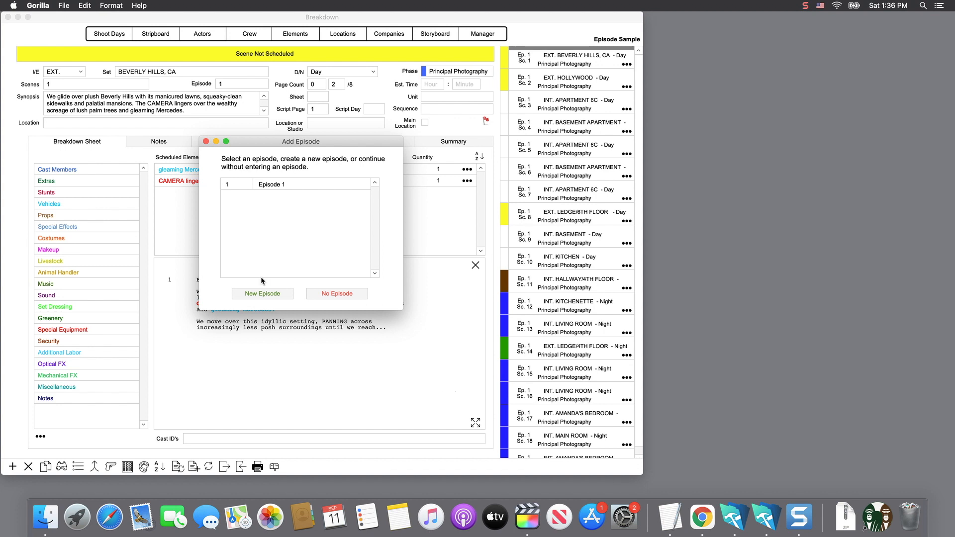
Create a new episode numbered 2 and named "Episode 2" for the screenplay being imported
click(258, 294)
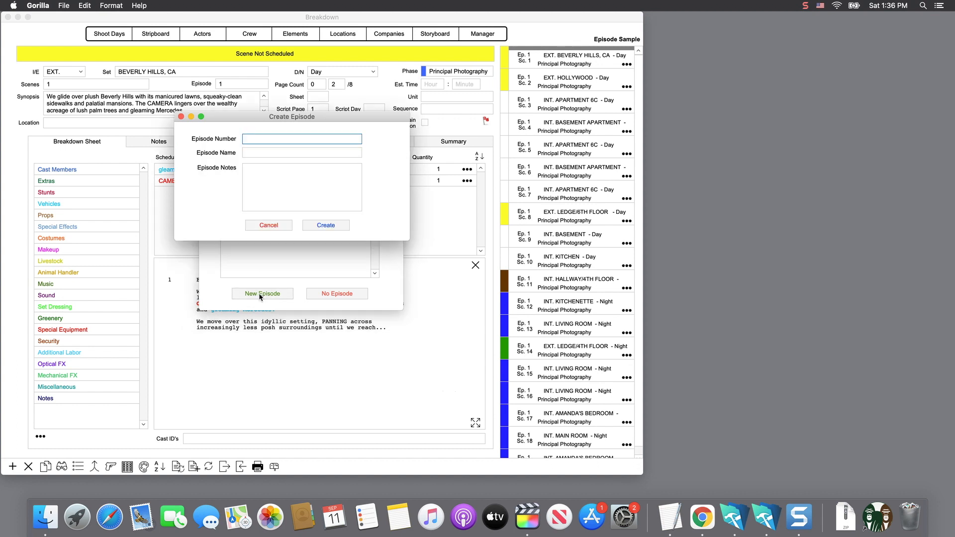
text(2)
click(257, 152)
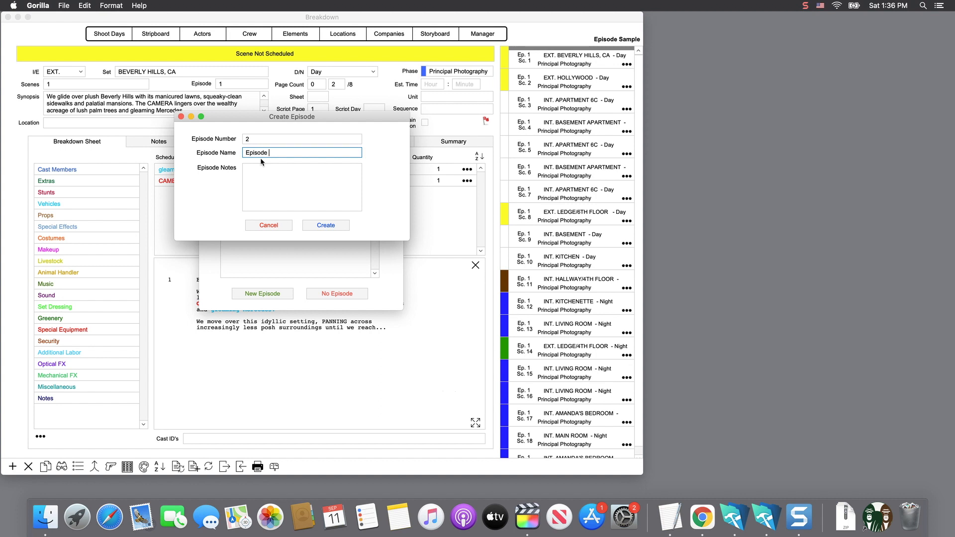
click(333, 227)
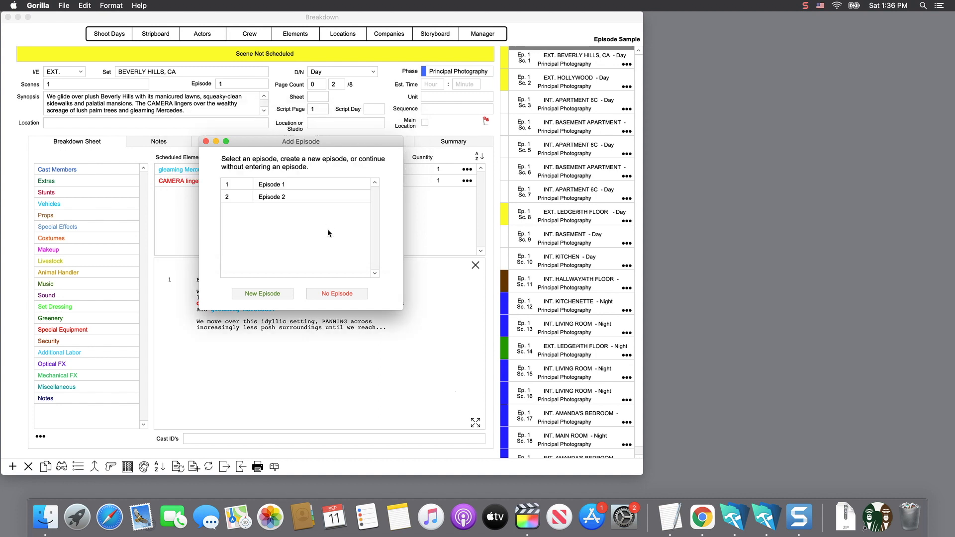
Assign the import to Episode 2 and import the screenplay file Scenes 20-38v12.fdx
click(251, 197)
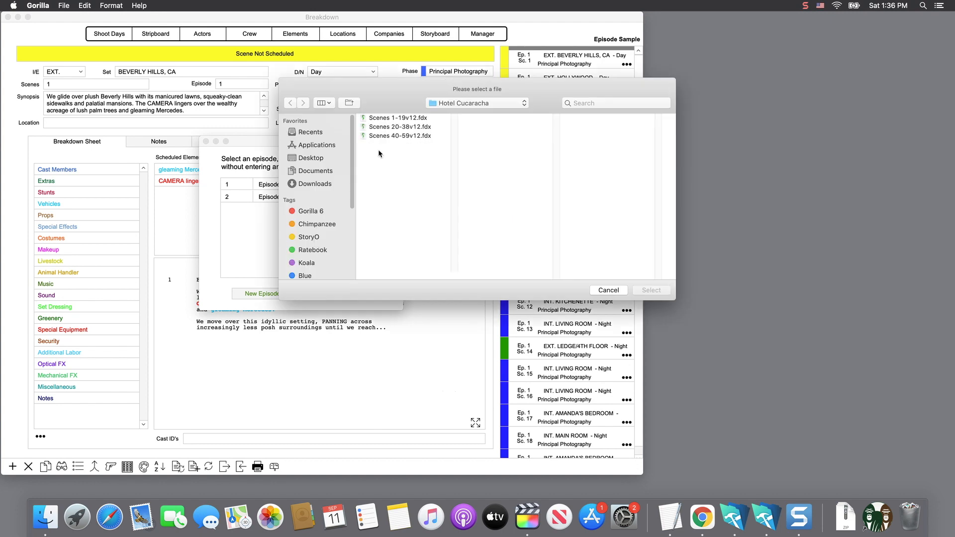
click(399, 128)
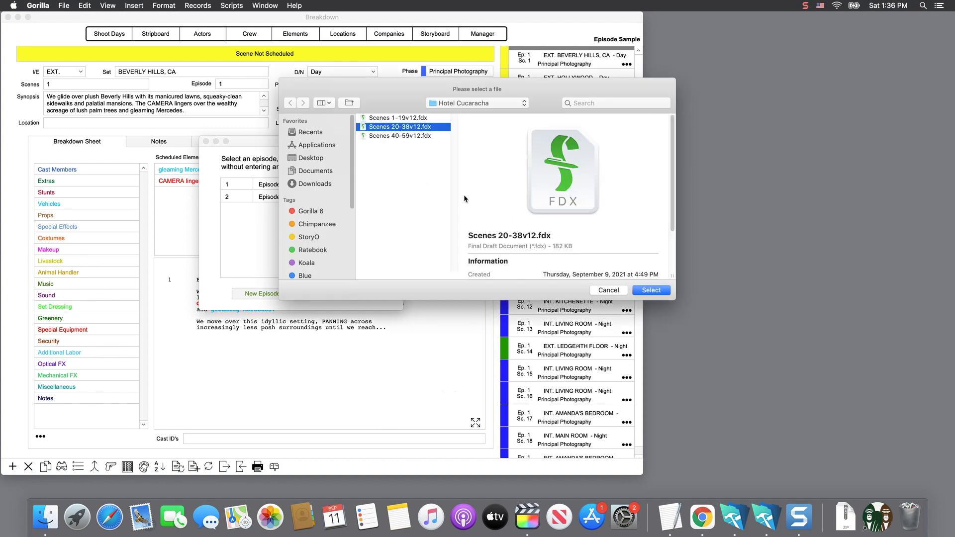
click(649, 291)
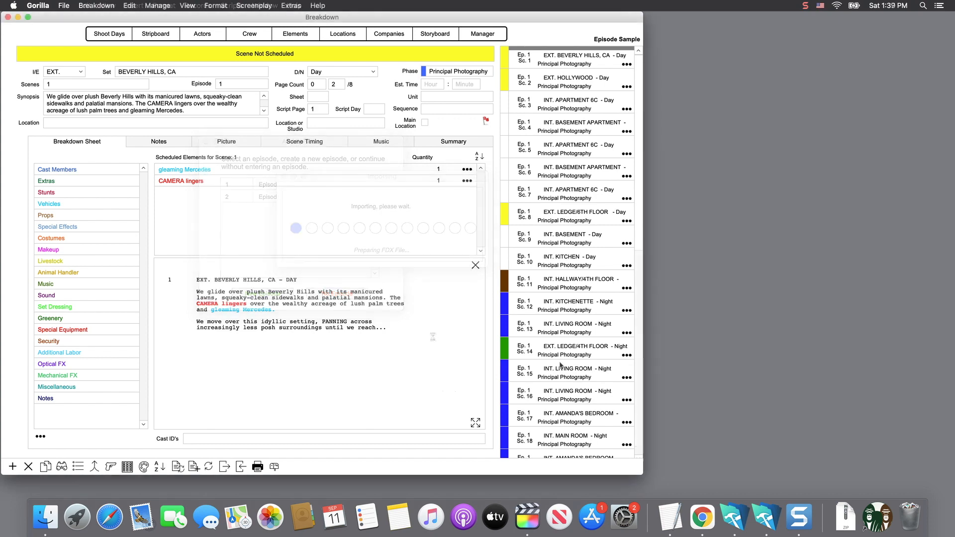
Open the breakdown sheet for scene 20 and review the episode numbers of the newly imported scenes
scroll(560, 366, down, 10)
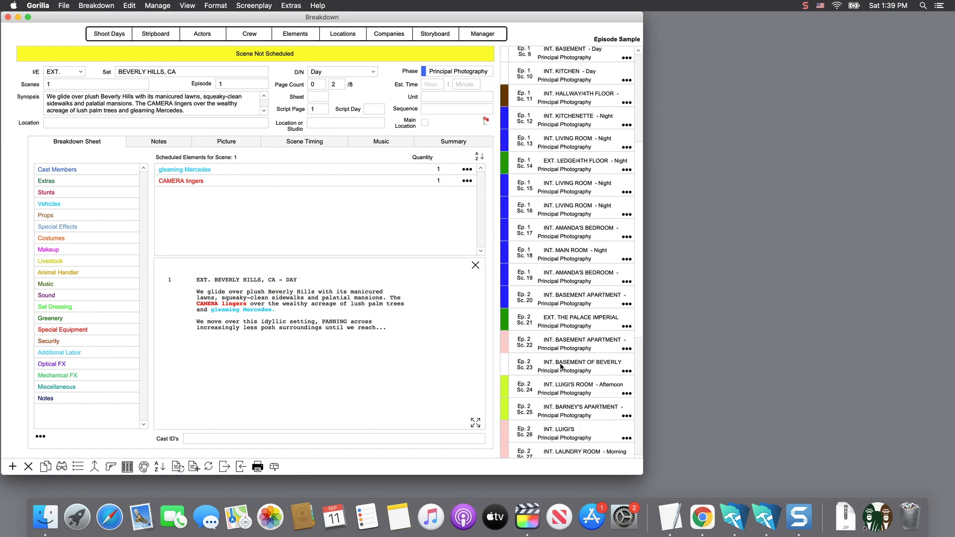
scroll(561, 367, down, 2)
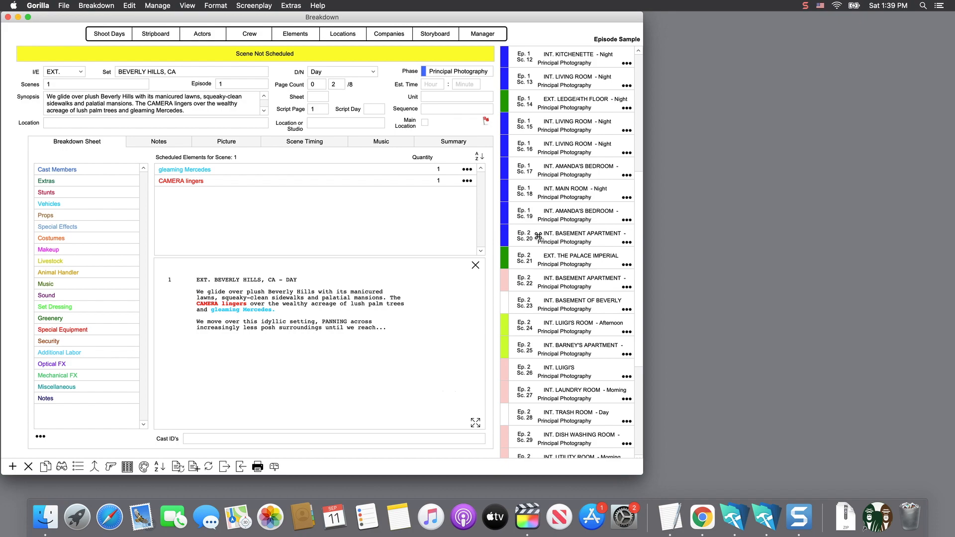
super+click(539, 235)
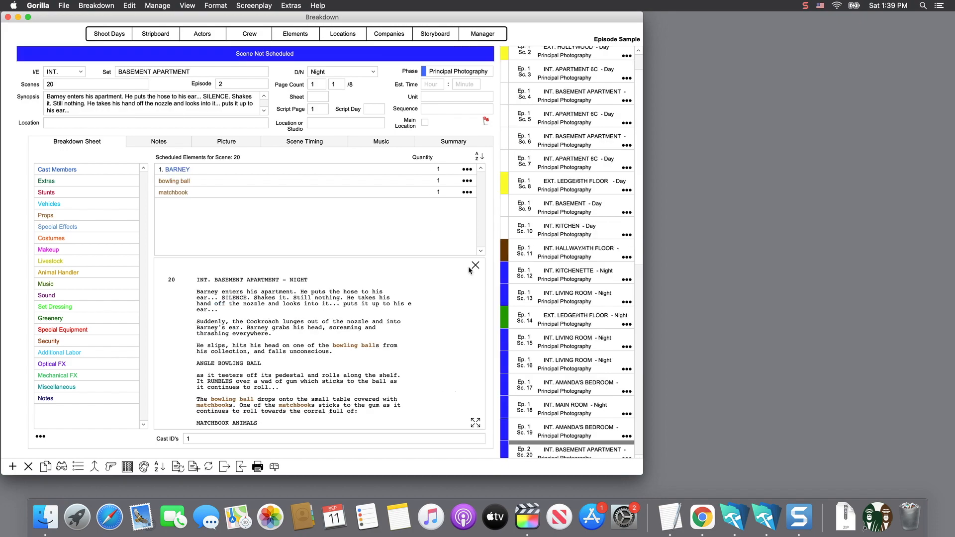
scroll(567, 252, down, 6)
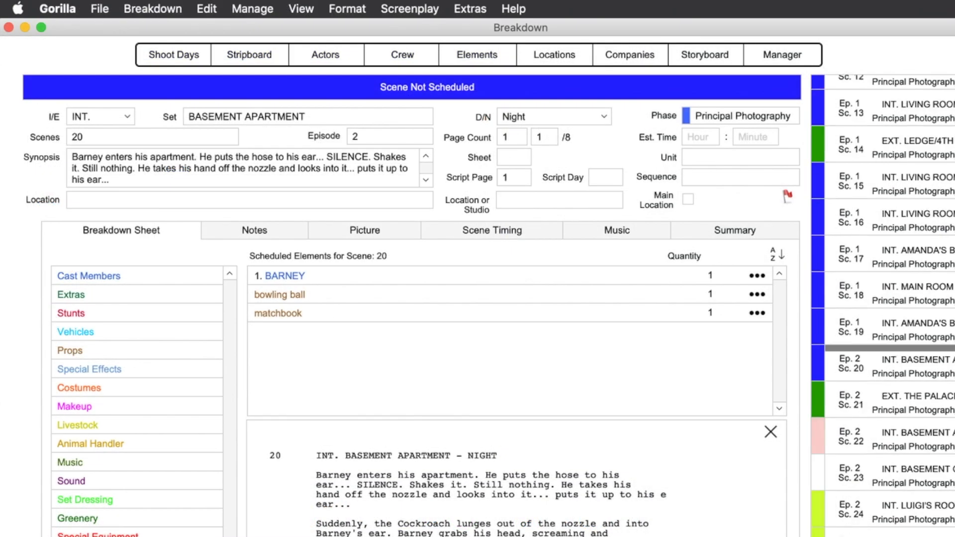
scroll(882, 305, down, 5)
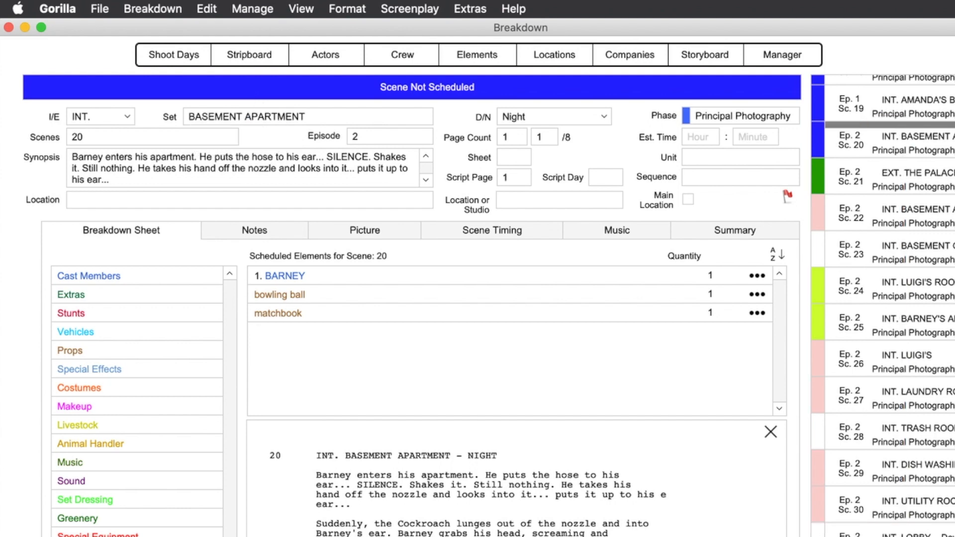
Find all breakdown sheets that belong to episode 2
click(169, 9)
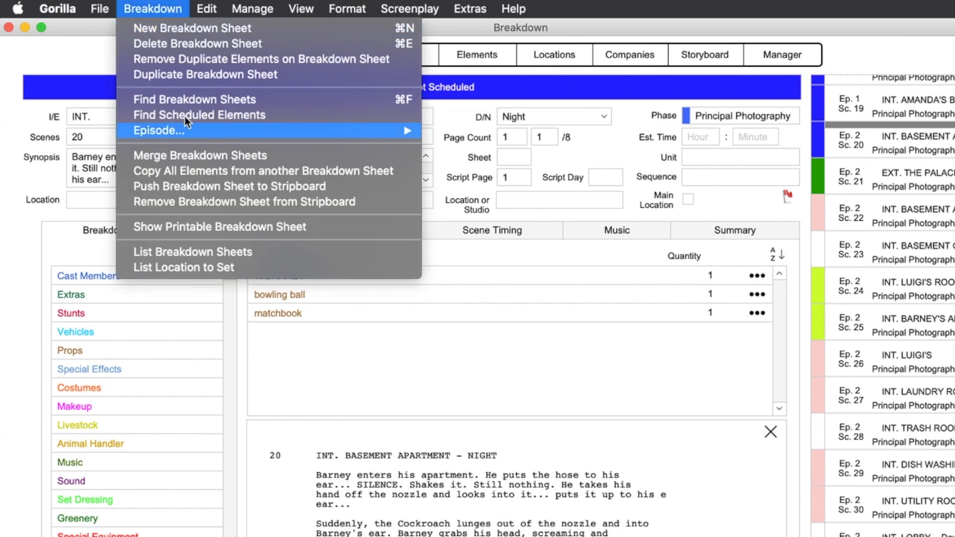
key(super+period)
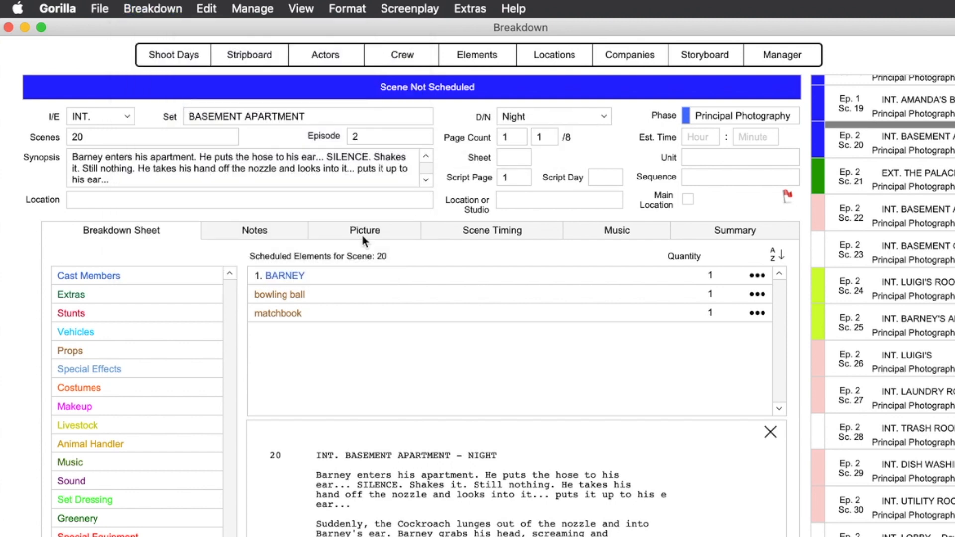
key(super+f)
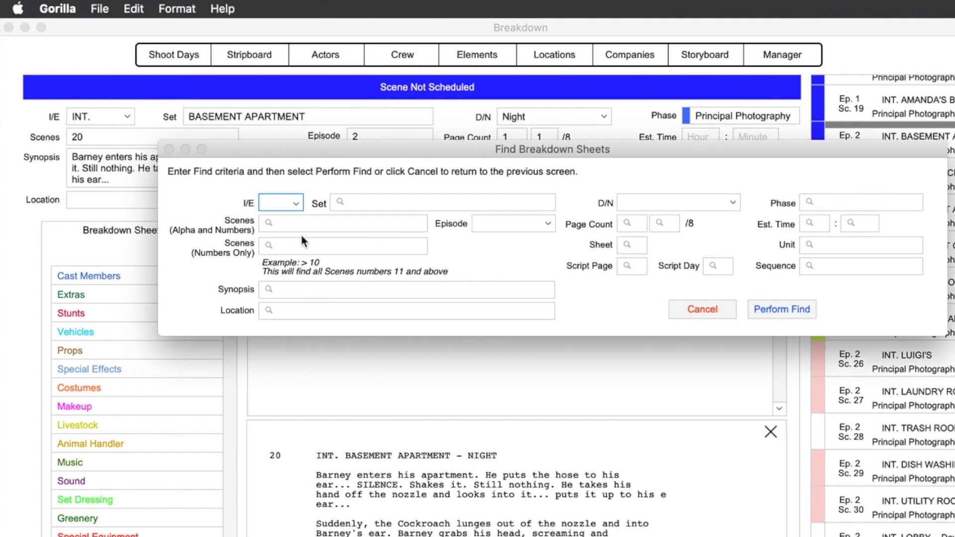
click(502, 224)
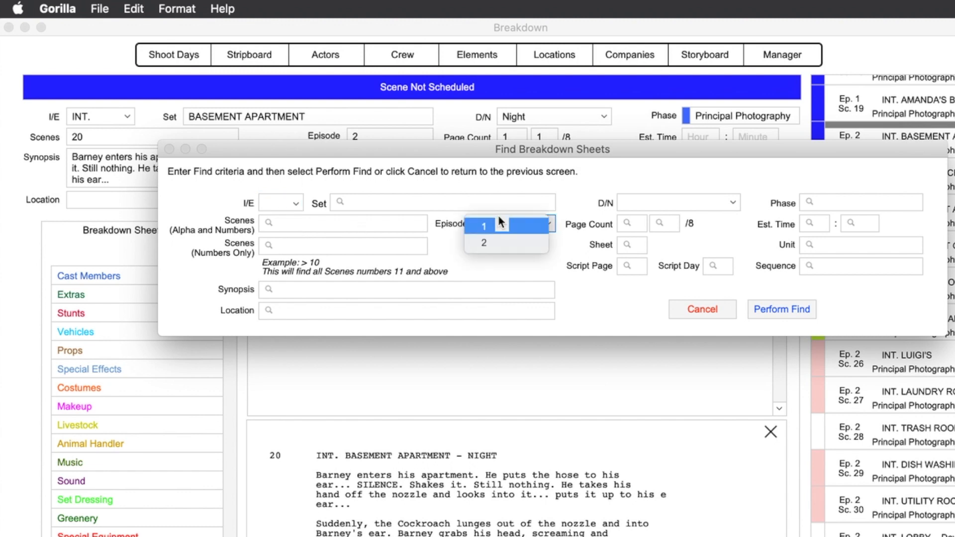
click(490, 241)
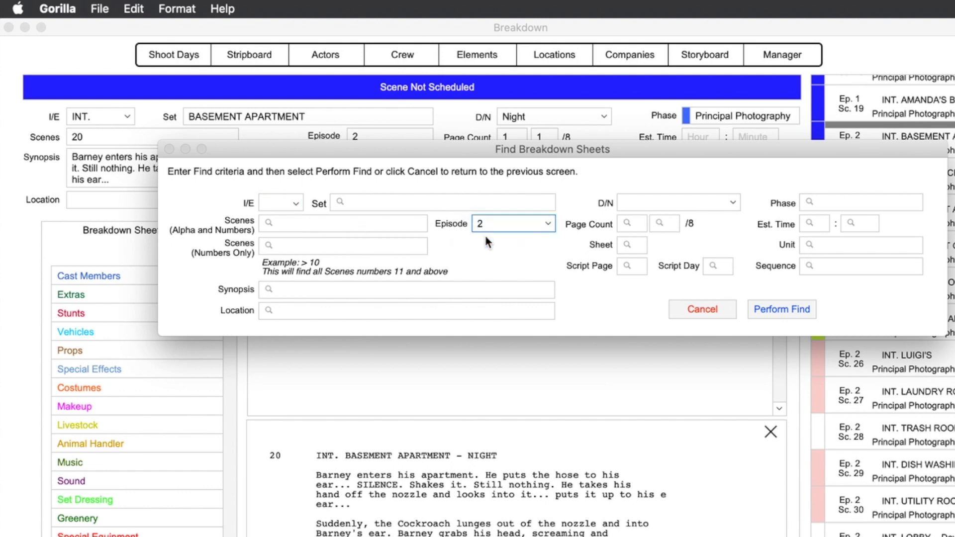
click(790, 313)
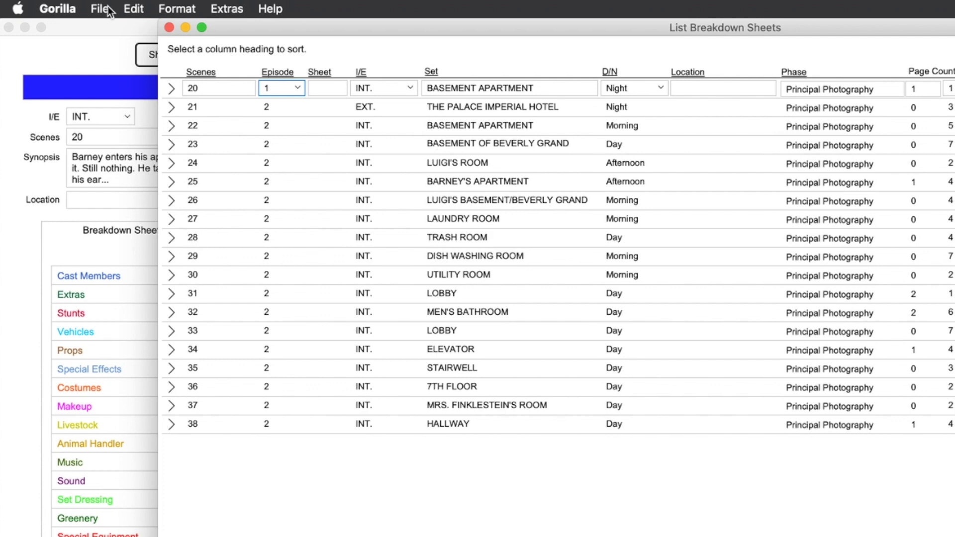
Renumber the found episode 2 scenes starting from 1, and check the new numbers in the breakdown sheets list
click(108, 11)
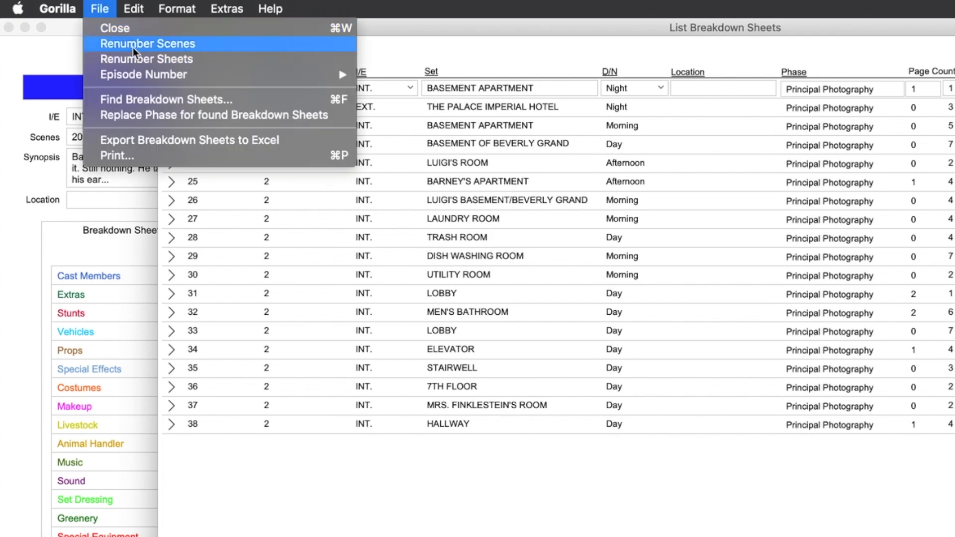
click(240, 44)
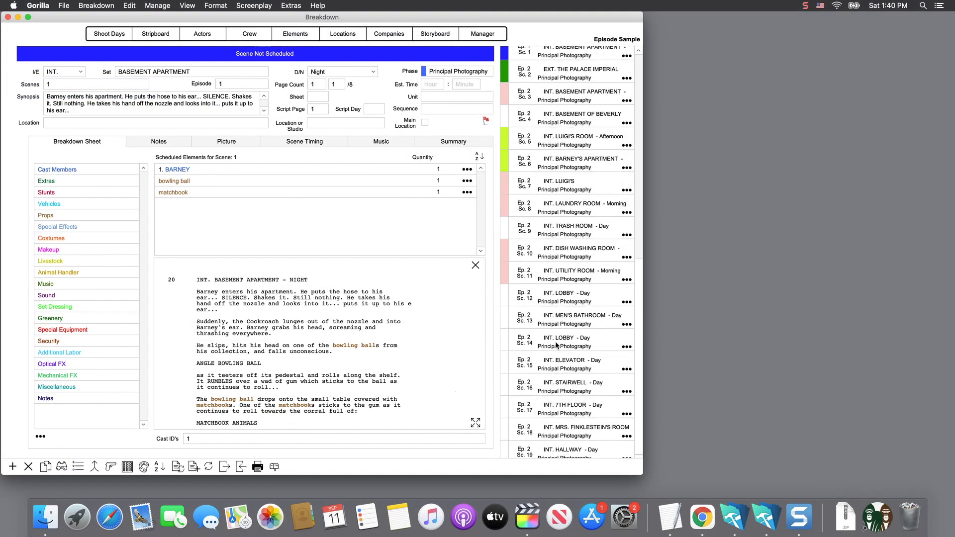
scroll(556, 345, up, 5)
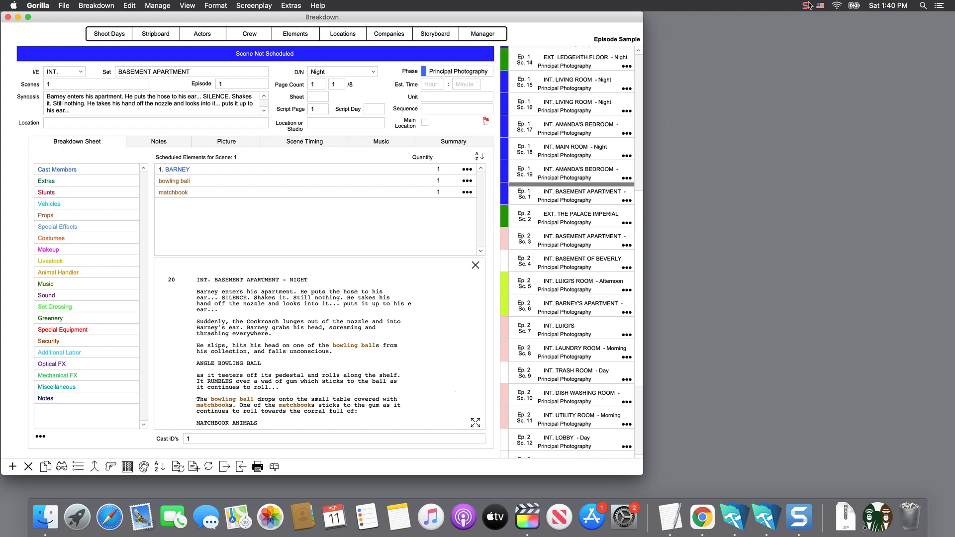
Create a stripboard named "Default" attached to the Principal Photography phase
click(155, 35)
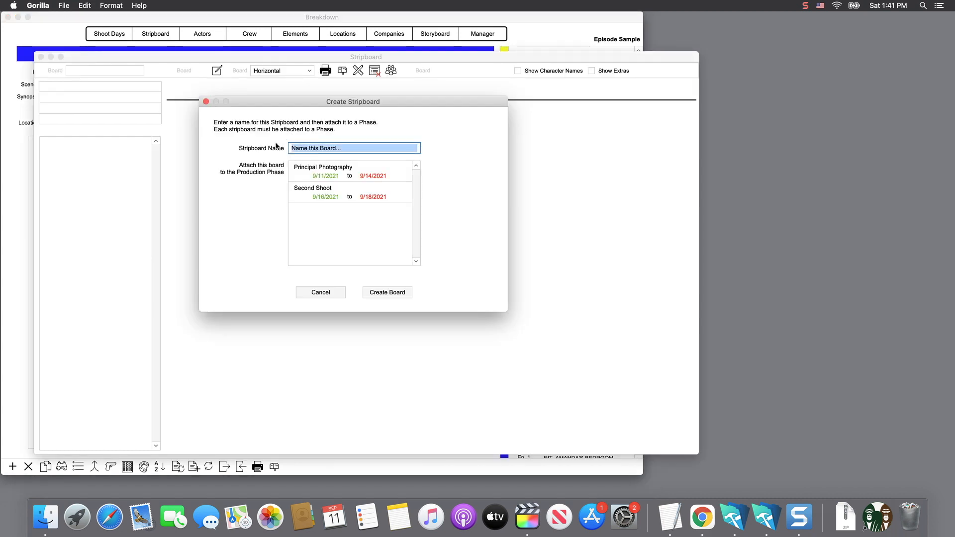
text(Dfault)
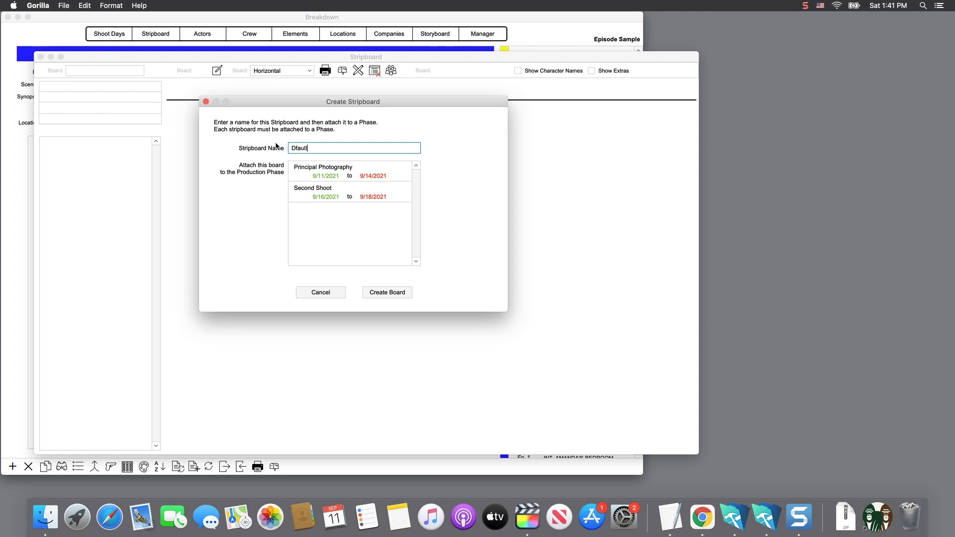
key(BackSpace)
key(BackSpace)
key(BackSpace)
key(BackSpace)
key(BackSpace)
text(efault)
click(324, 175)
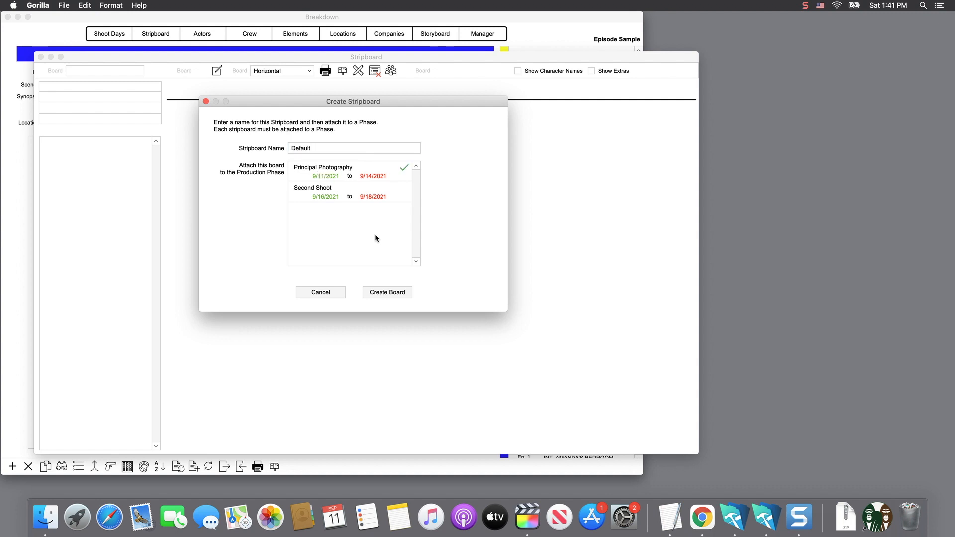
click(387, 293)
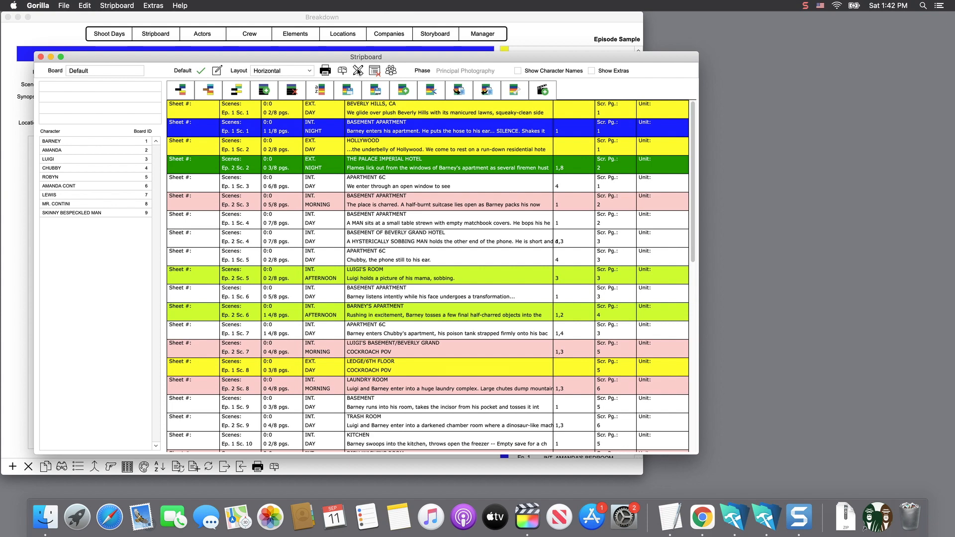
Change the A2 label in the strip design to "Episode:" and update the stripboard with the design change
click(358, 70)
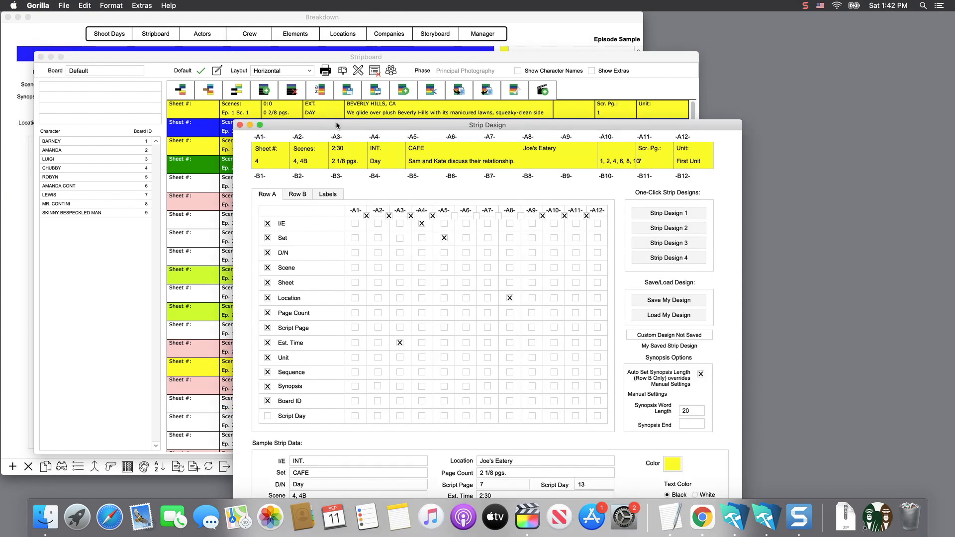
drag(337, 127, 253, 69)
click(243, 130)
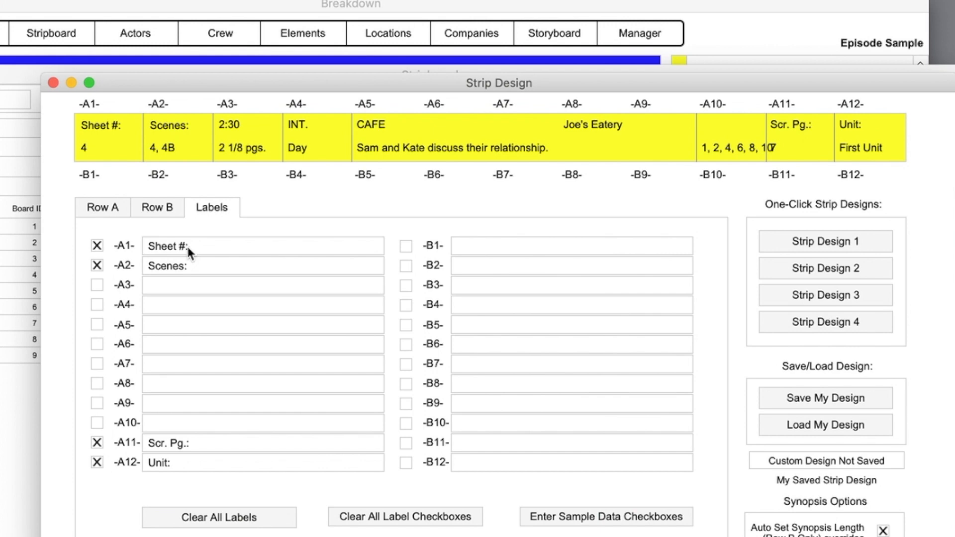
click(187, 263)
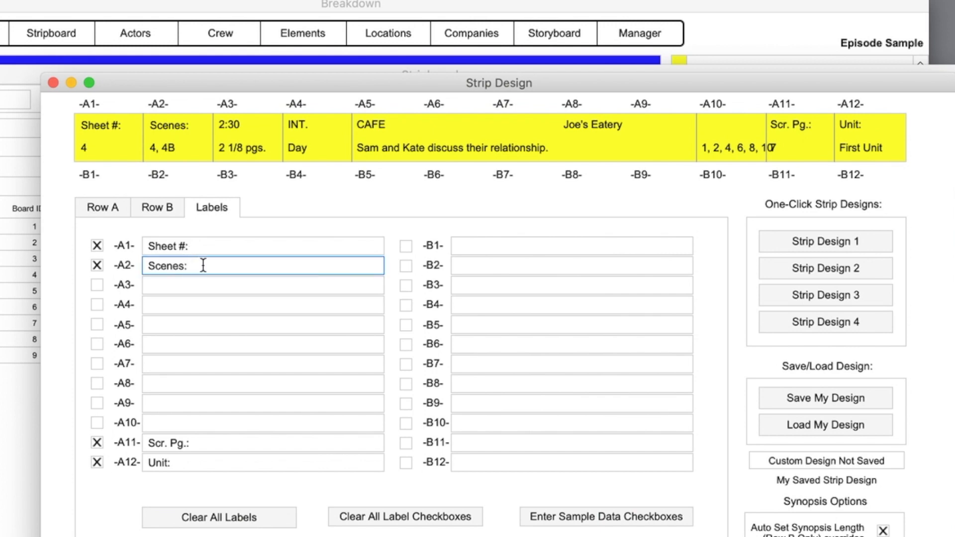
drag(204, 265, 142, 264)
text(Episode:)
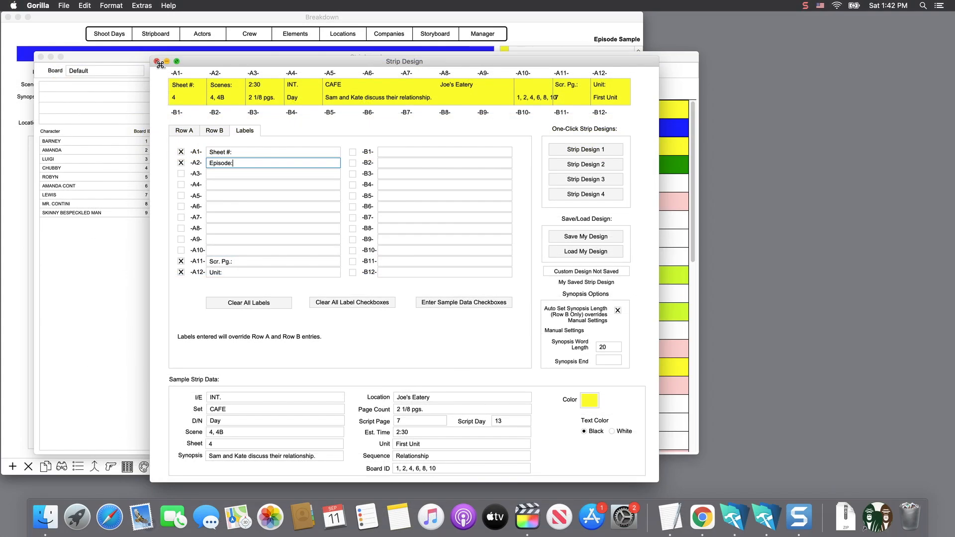
click(157, 61)
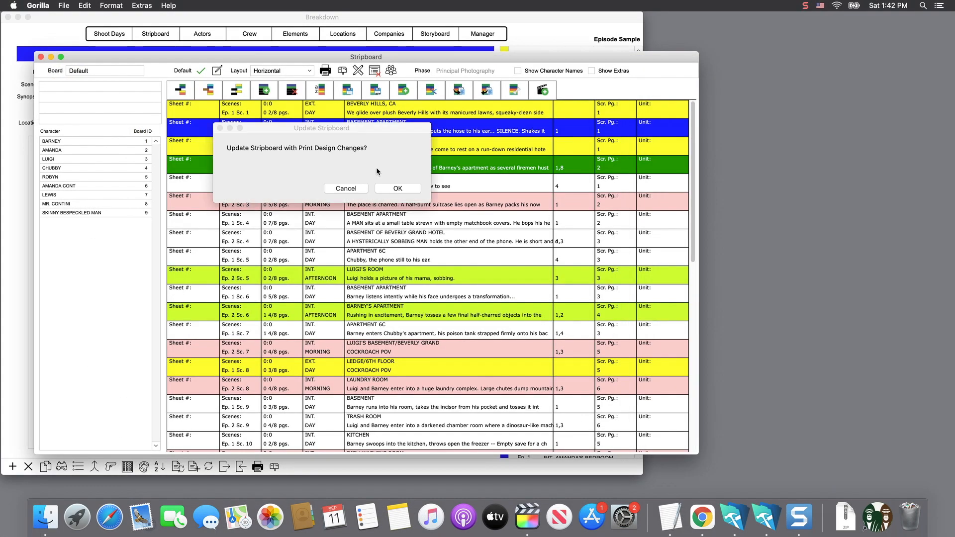
click(382, 190)
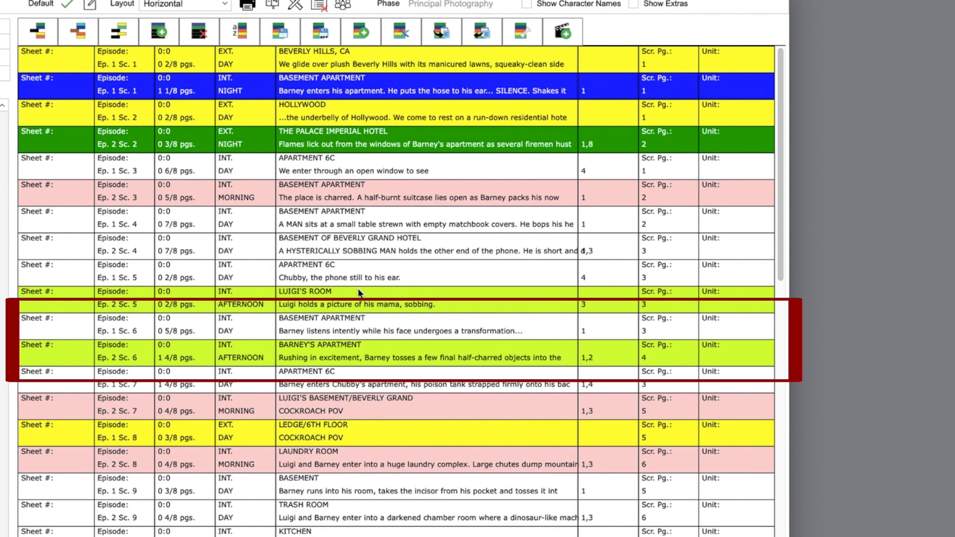
Move both episodes' scene 6 strips below Ep. 1 Sc. 3, and insert an "APARTMENT SCENES" banner below The Palace Imperial Hotel strip
click(341, 352)
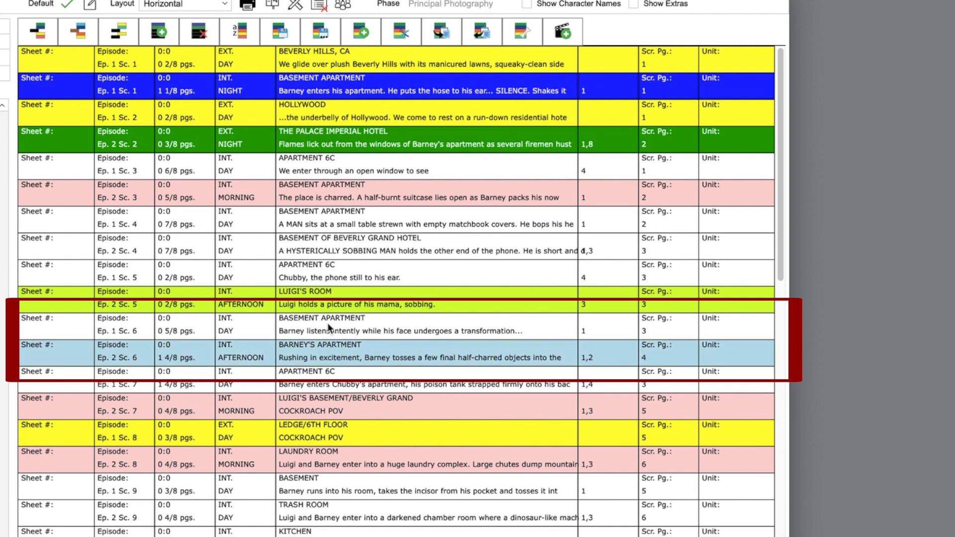
drag(327, 323, 350, 184)
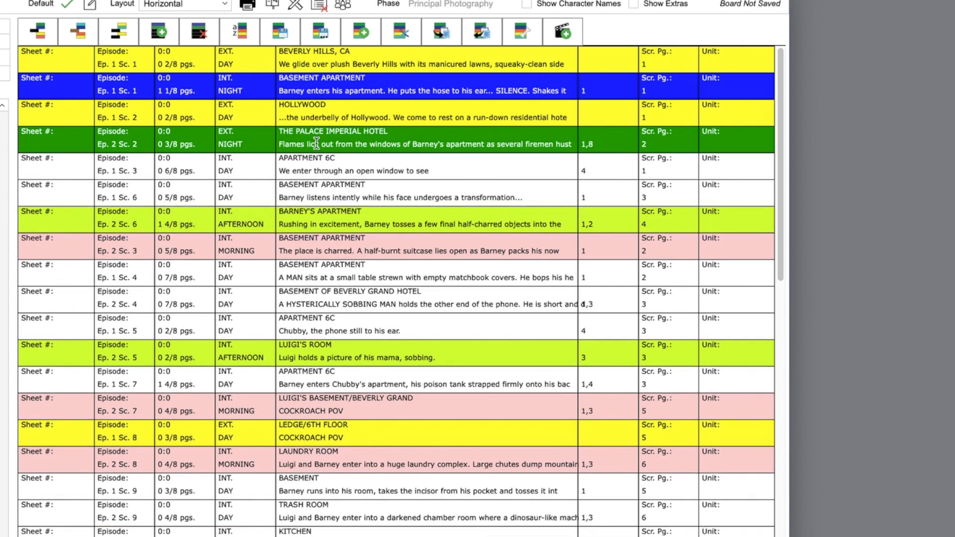
click(316, 144)
click(81, 36)
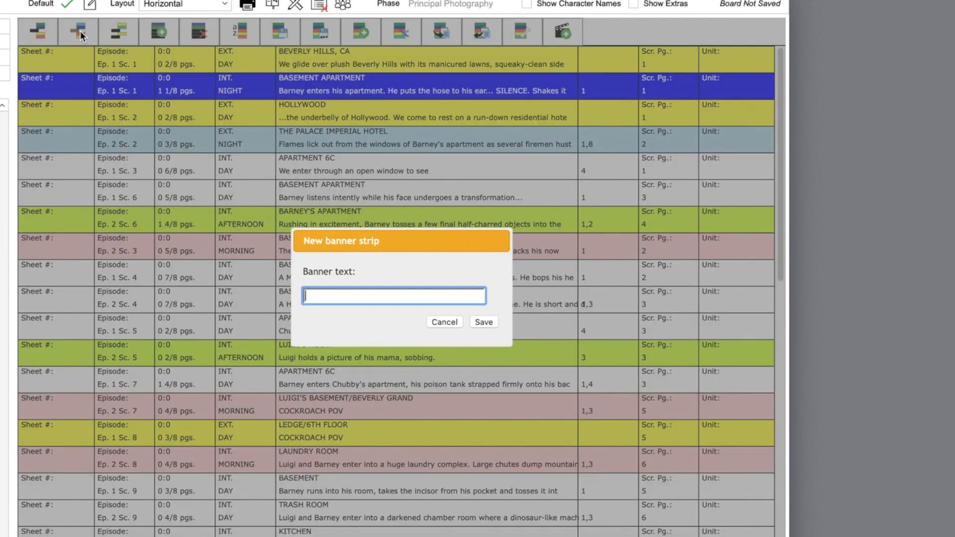
text(APARTMENT SCENES)
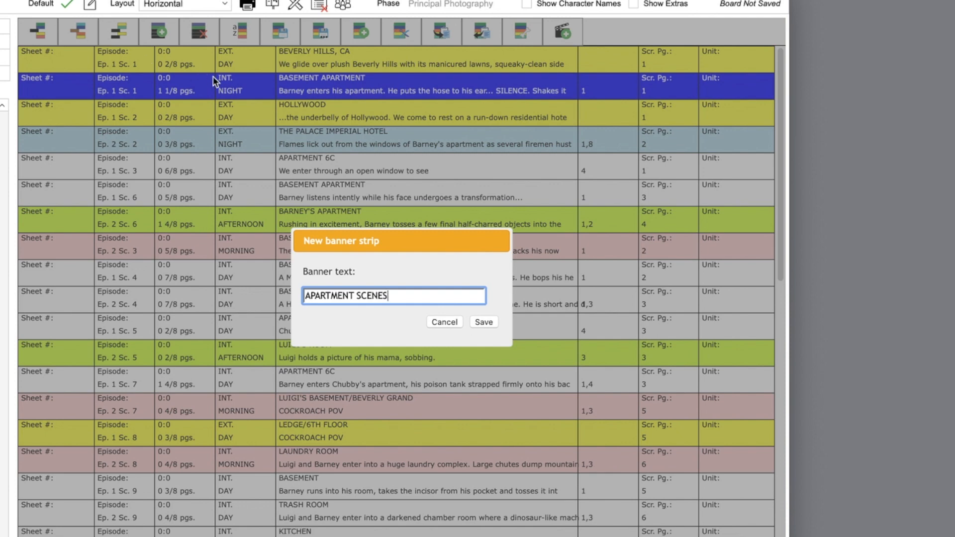
click(483, 322)
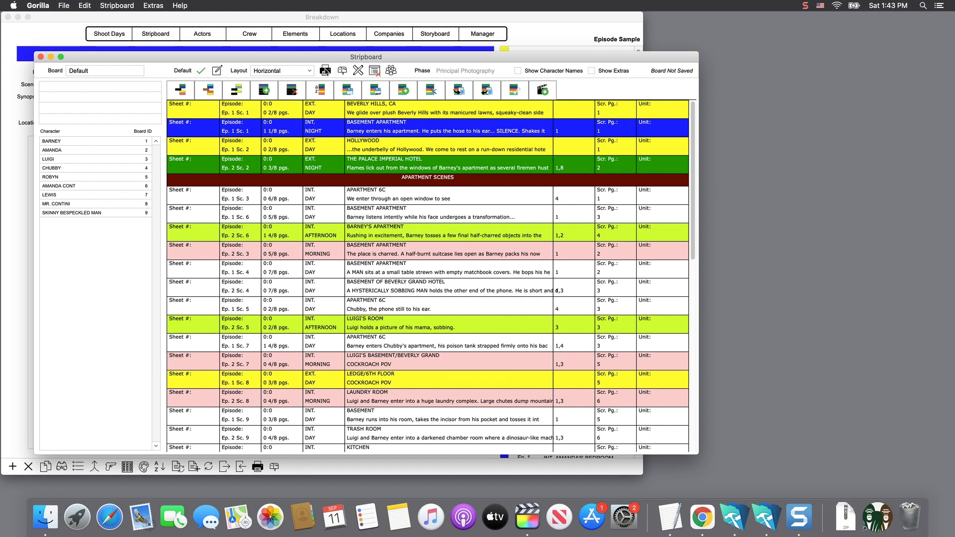
Open the stripboard's print reports, choose the Production Reports module and enable specifying which episode to print
click(65, 5)
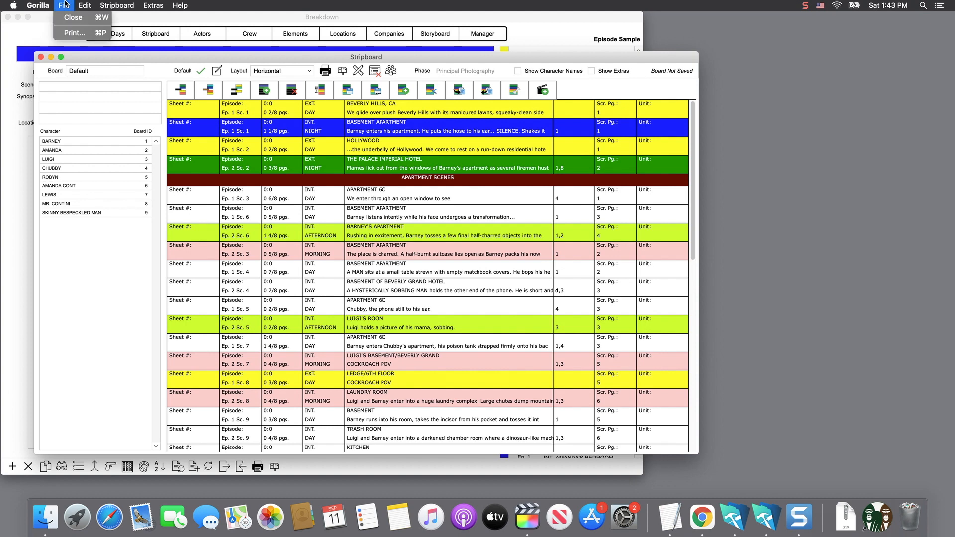
click(73, 33)
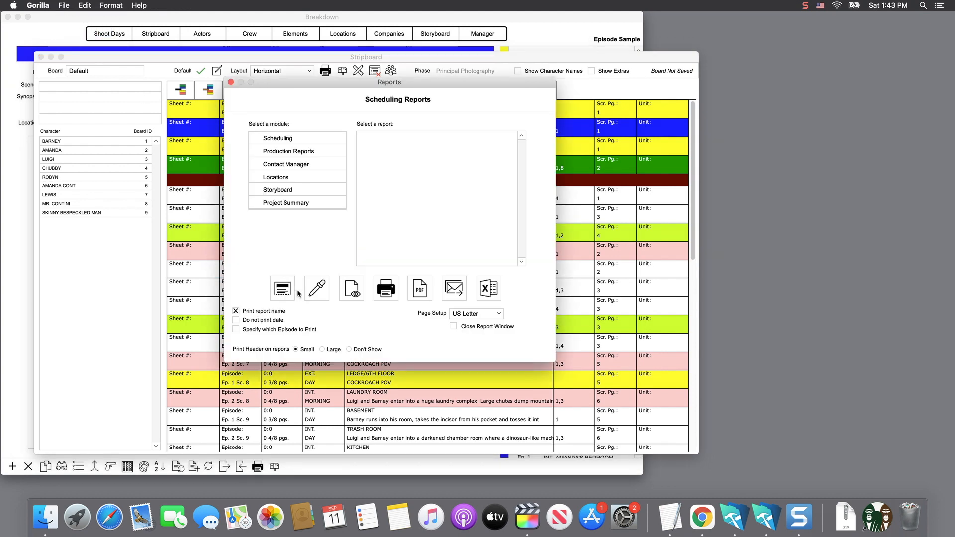
click(286, 151)
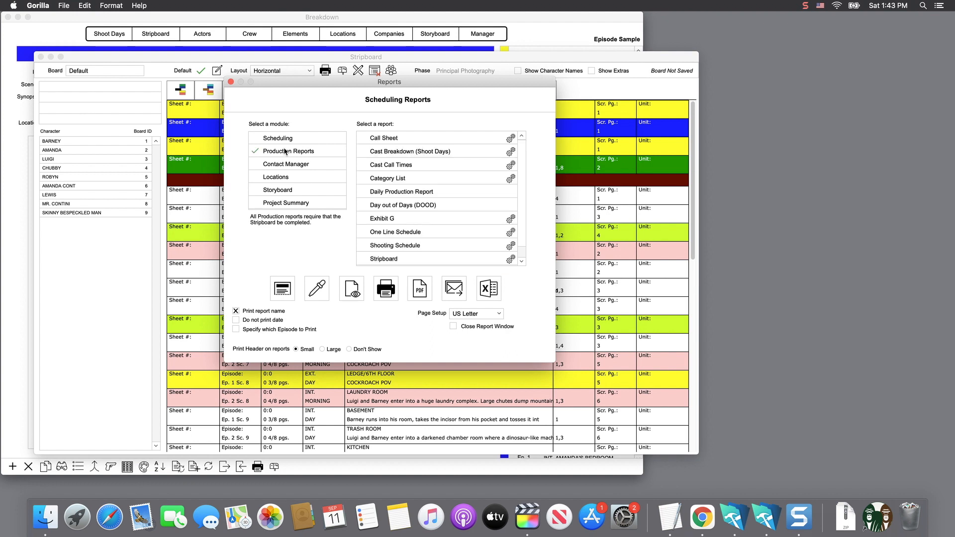
click(236, 331)
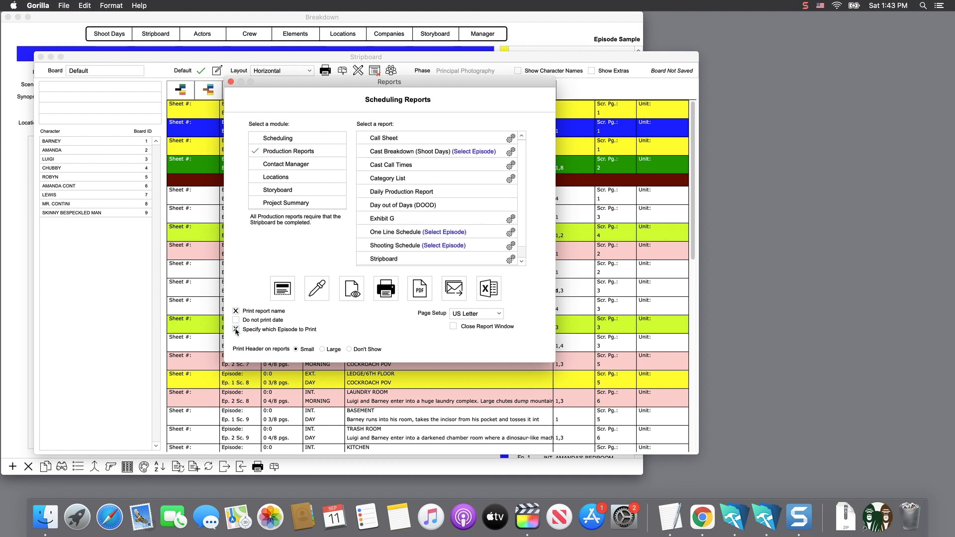